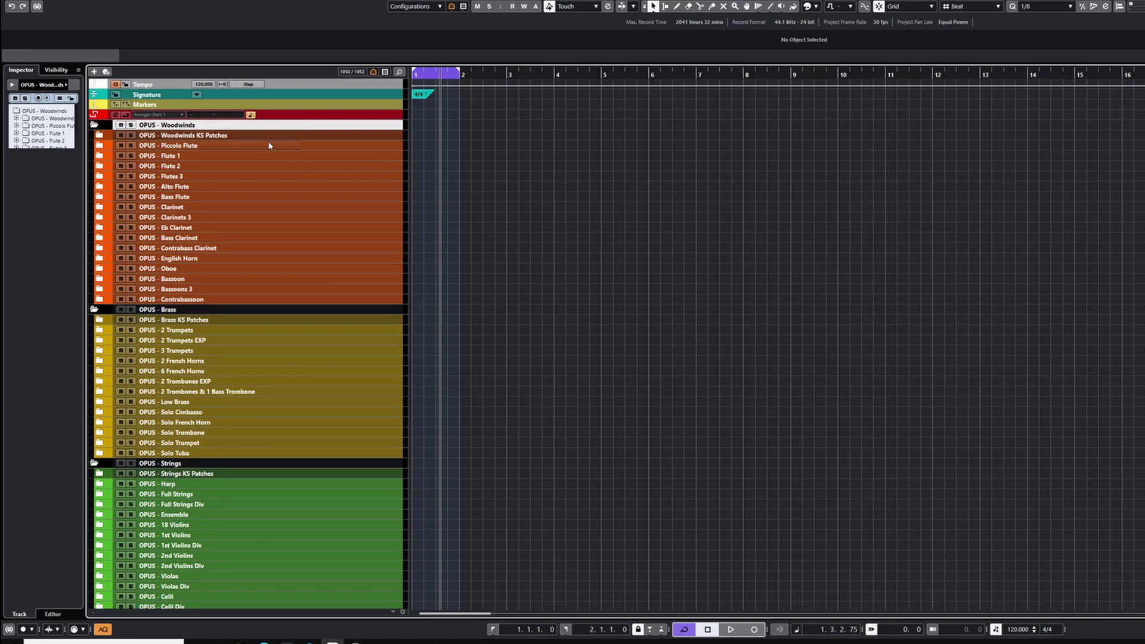
# Review the full track list and collapse the OPUS Woodwinds, Brass, Strings and Percussion folders
pyautogui.scroll(-5, 393, 302)
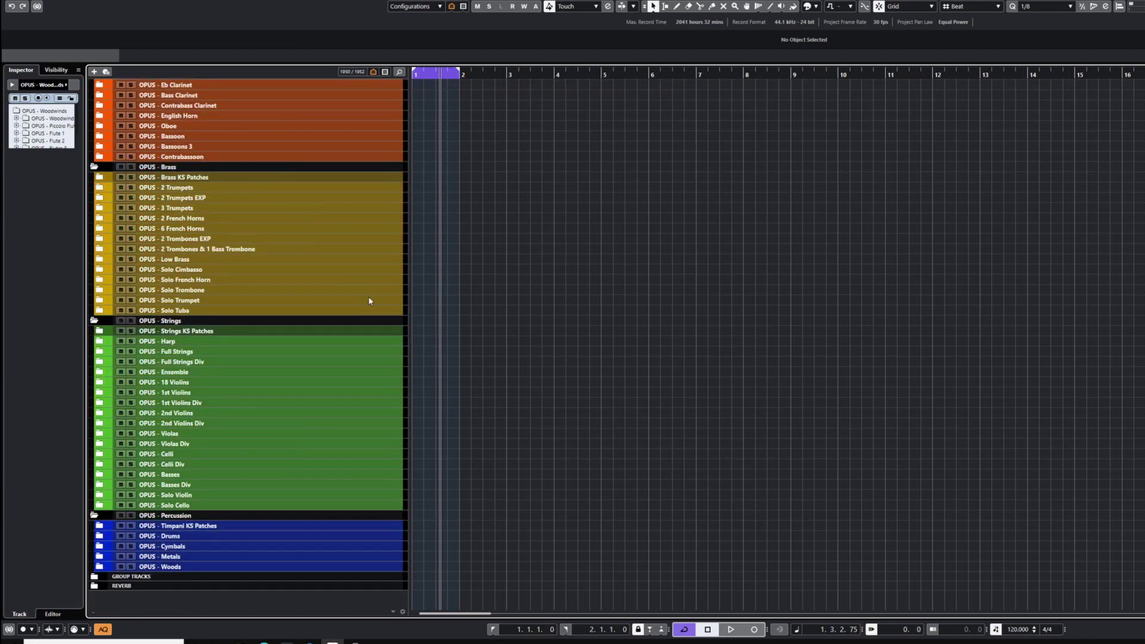
pyautogui.scroll(5, 581, 366)
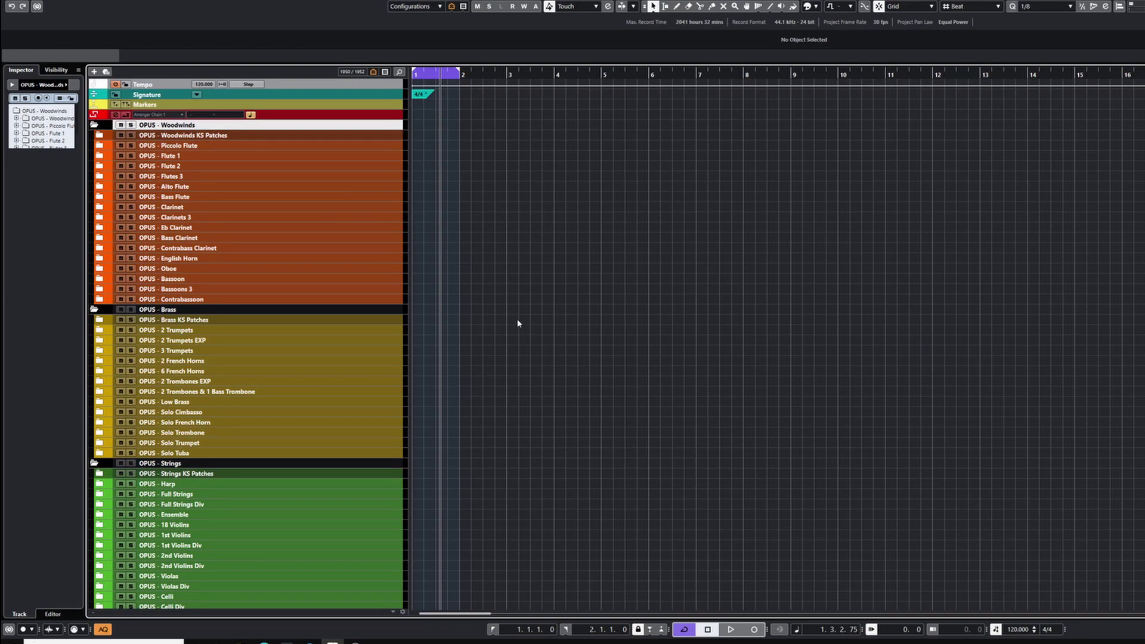
pyautogui.scroll(-5, 520, 322)
pyautogui.scroll(5, 523, 322)
pyautogui.click(94, 125)
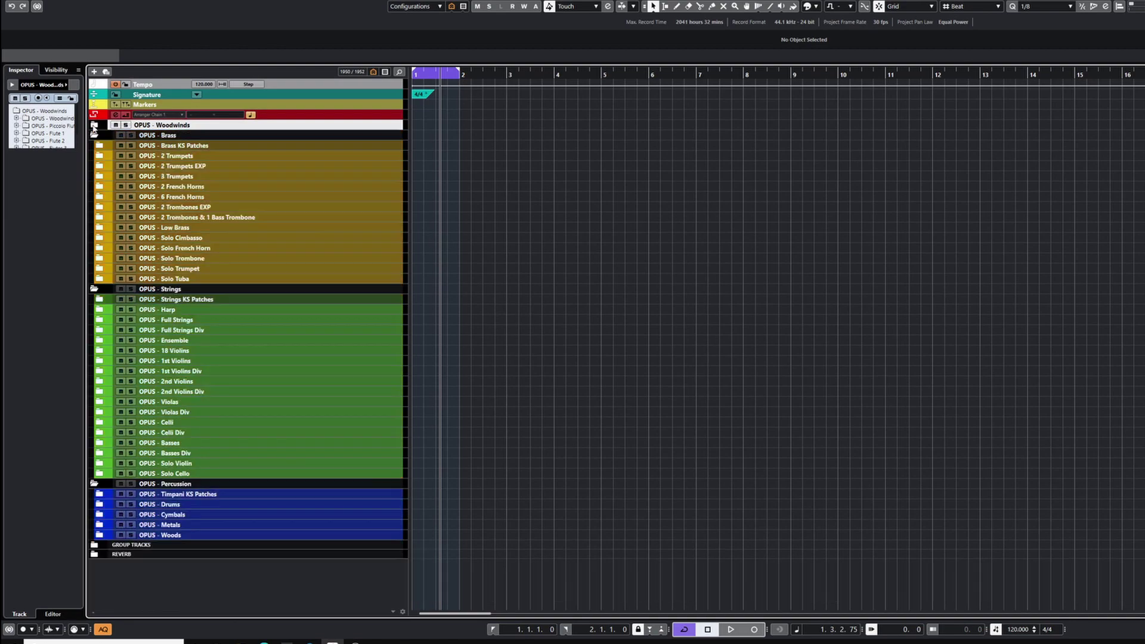
pyautogui.click(94, 136)
pyautogui.click(94, 145)
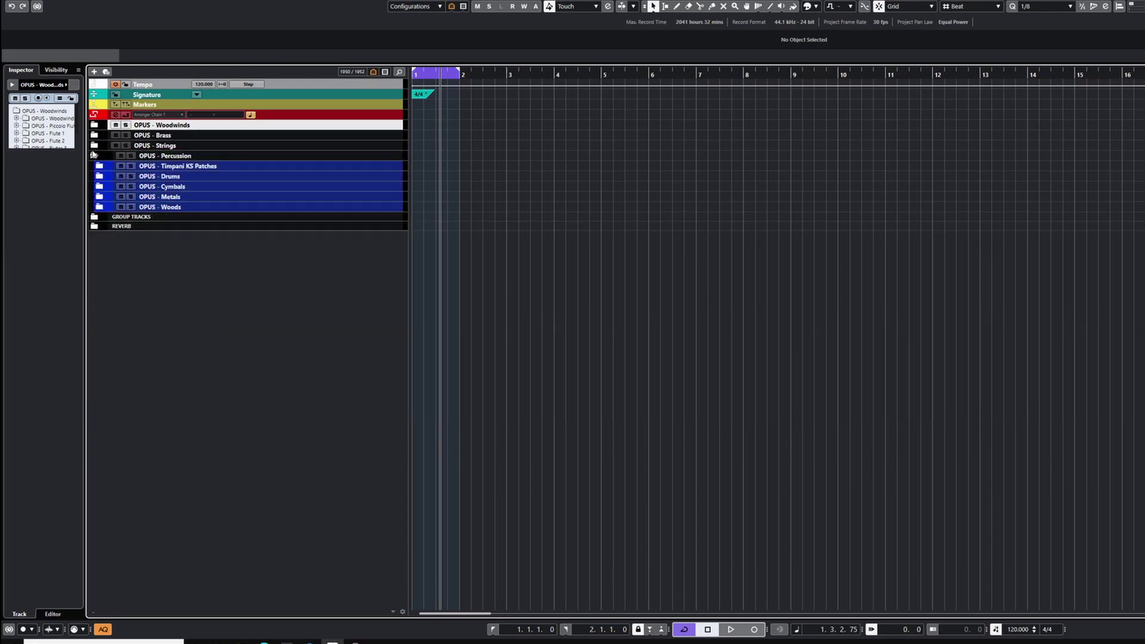
pyautogui.click(94, 155)
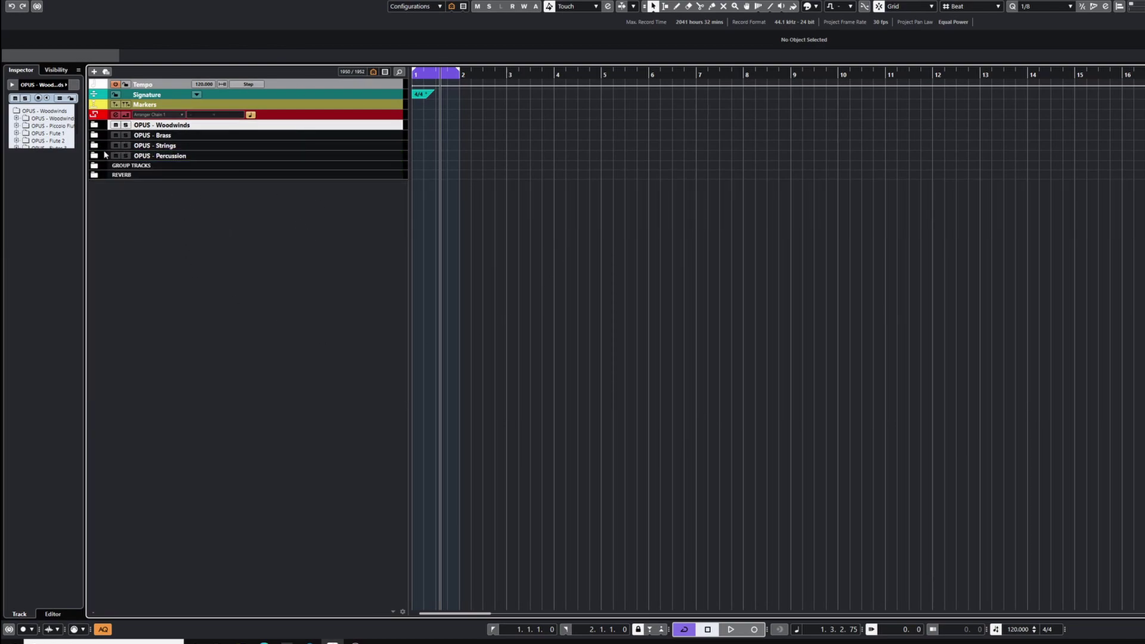
# Go through the four collapsed OPUS section folders one by one, from Woodwinds to Percussion
pyautogui.click(184, 135)
pyautogui.click(185, 145)
pyautogui.click(188, 156)
pyautogui.click(182, 125)
pyautogui.click(183, 135)
pyautogui.click(185, 145)
pyautogui.click(184, 156)
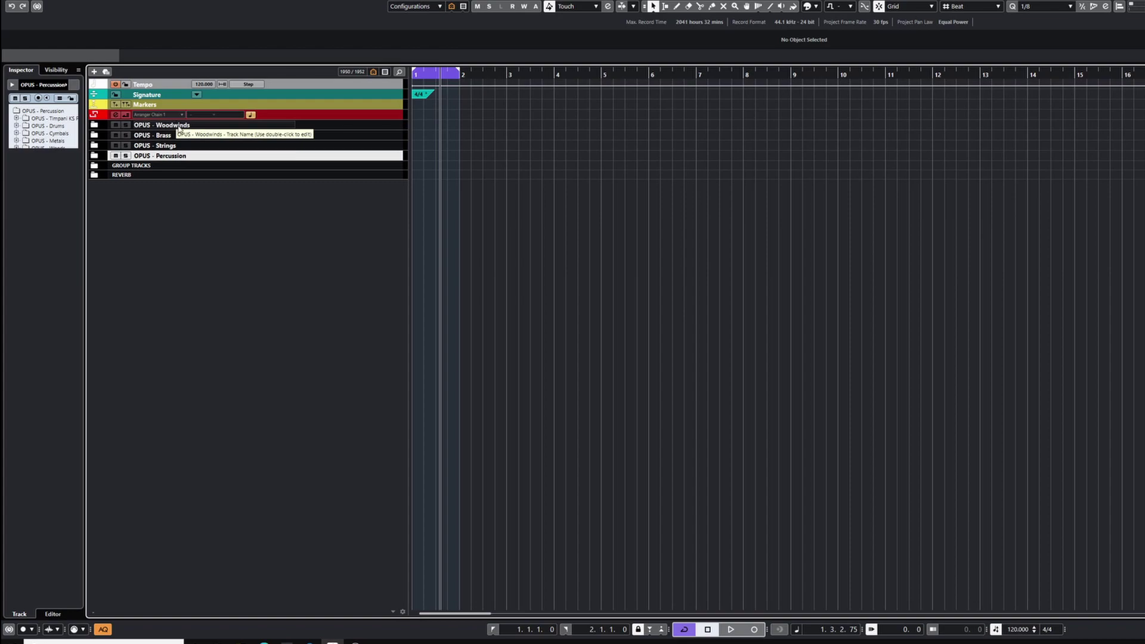
# Expand the OPUS Woodwinds, Brass, Strings and Percussion folders to show their instrument subfolders
pyautogui.click(94, 125)
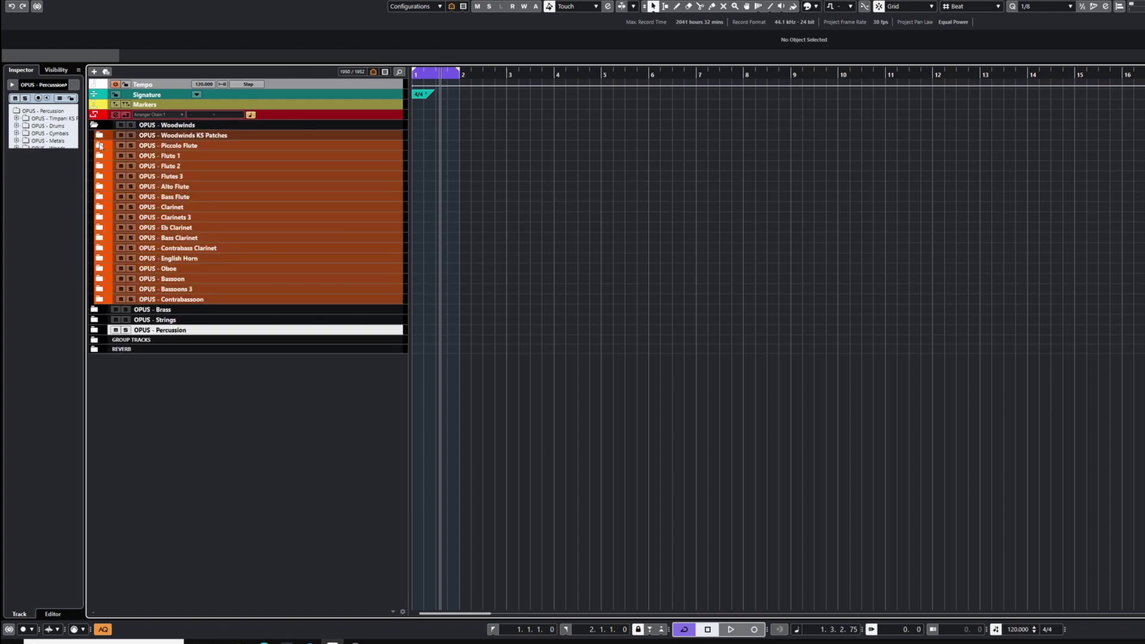
pyautogui.click(94, 309)
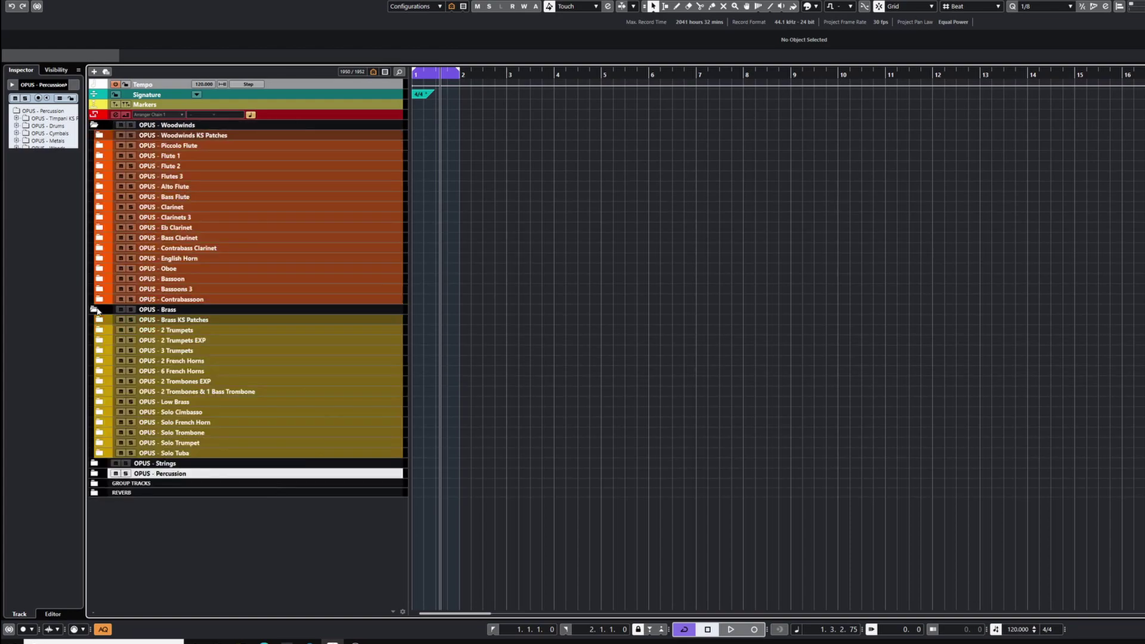
pyautogui.click(93, 463)
pyautogui.click(94, 566)
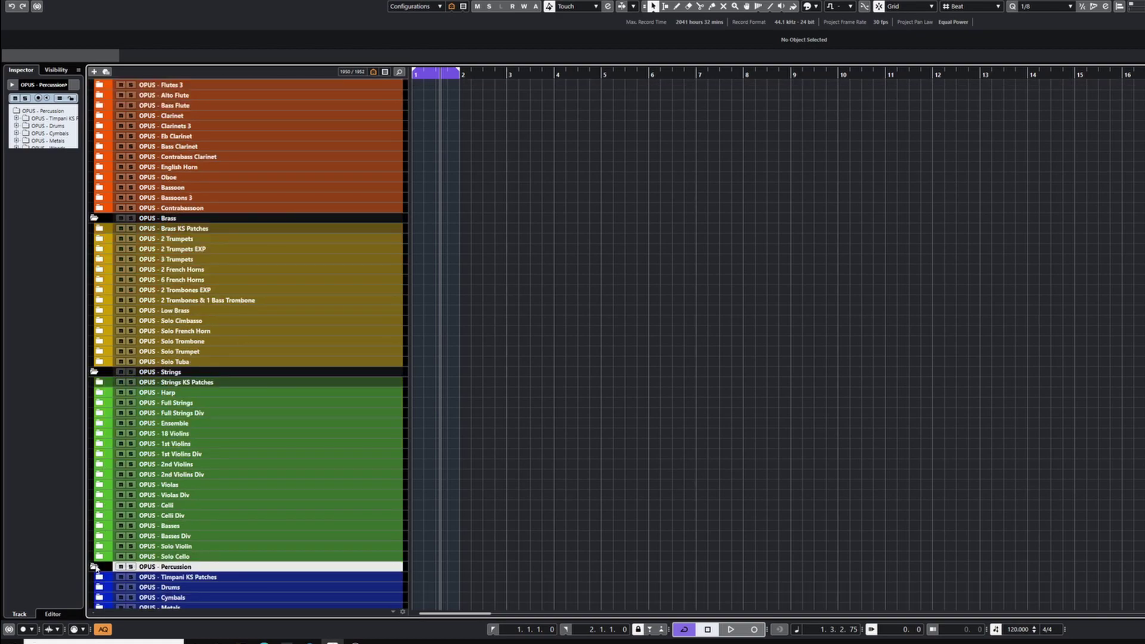
pyautogui.scroll(3, 360, 263)
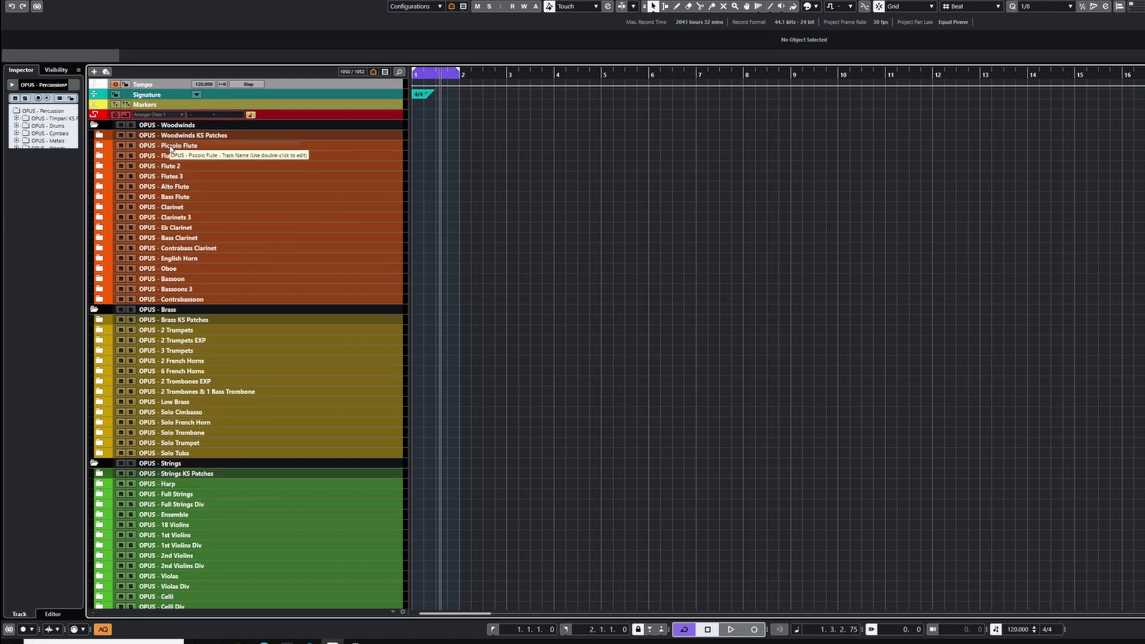
# Look over the first flute folders, expand the OPUS - Piccolo Flute folder and select its PF - Legato Slur track
pyautogui.click(171, 146)
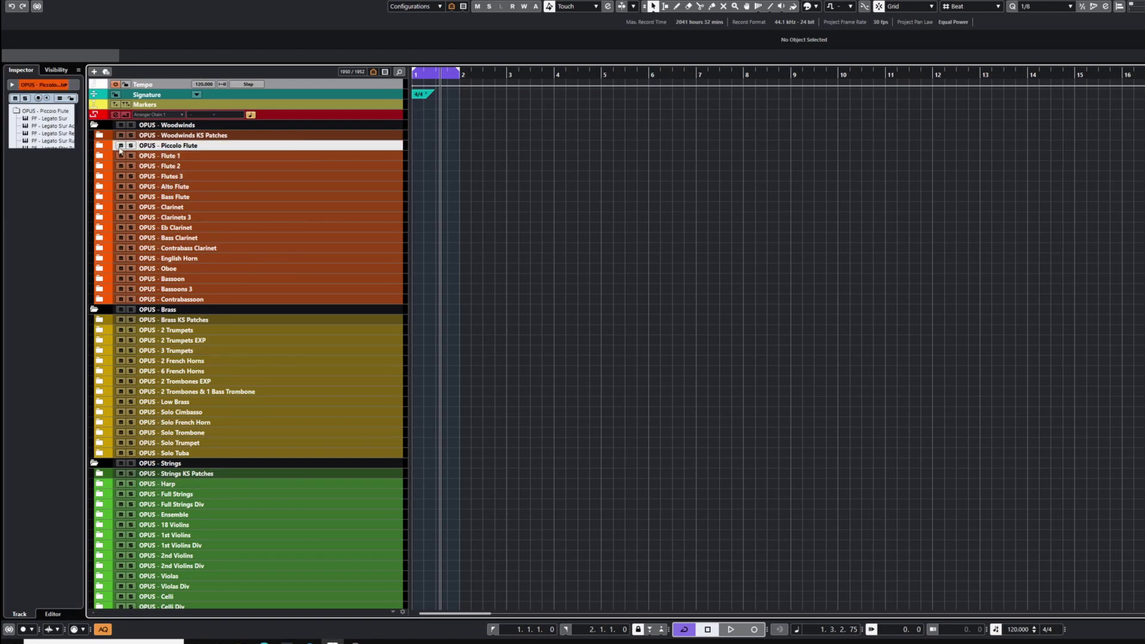
pyautogui.click(183, 157)
pyautogui.click(192, 167)
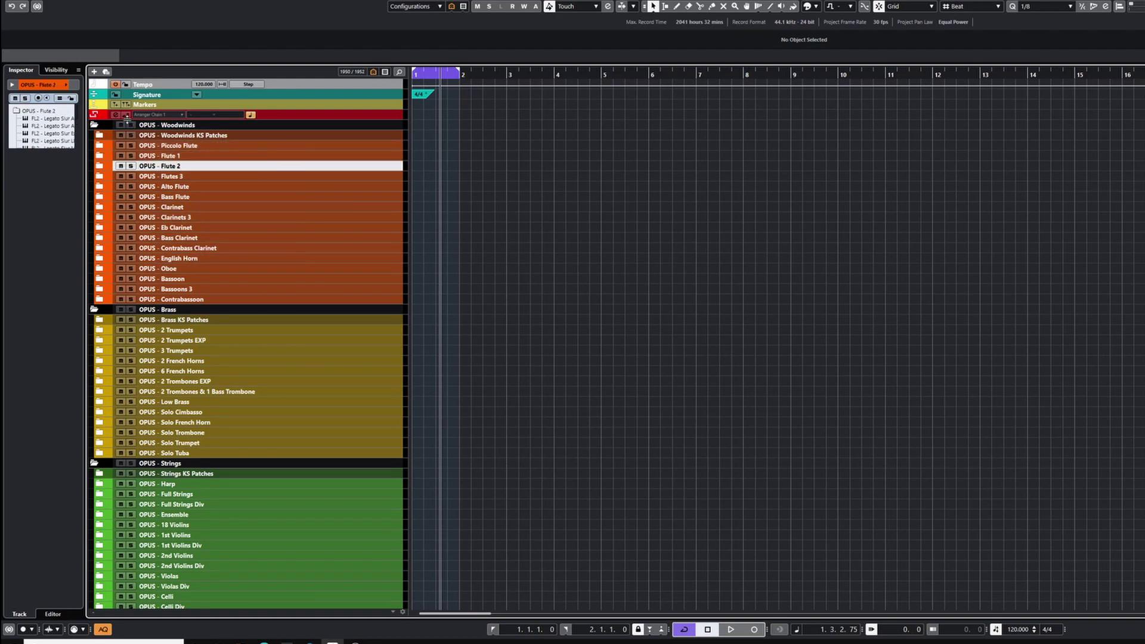
pyautogui.click(99, 148)
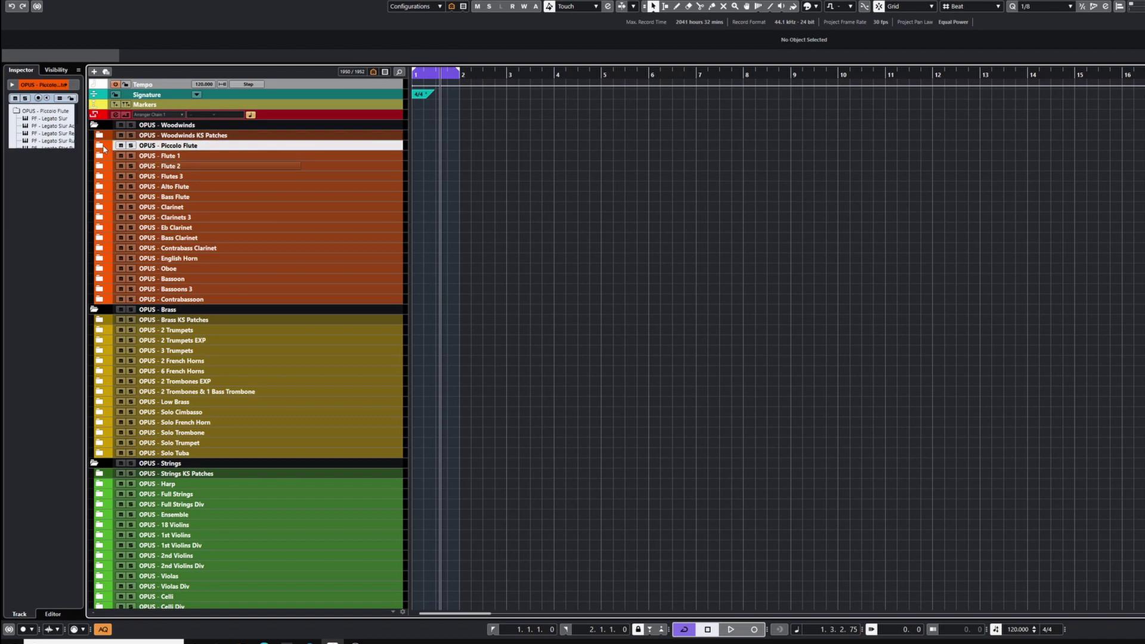
pyautogui.click(99, 148)
pyautogui.click(182, 156)
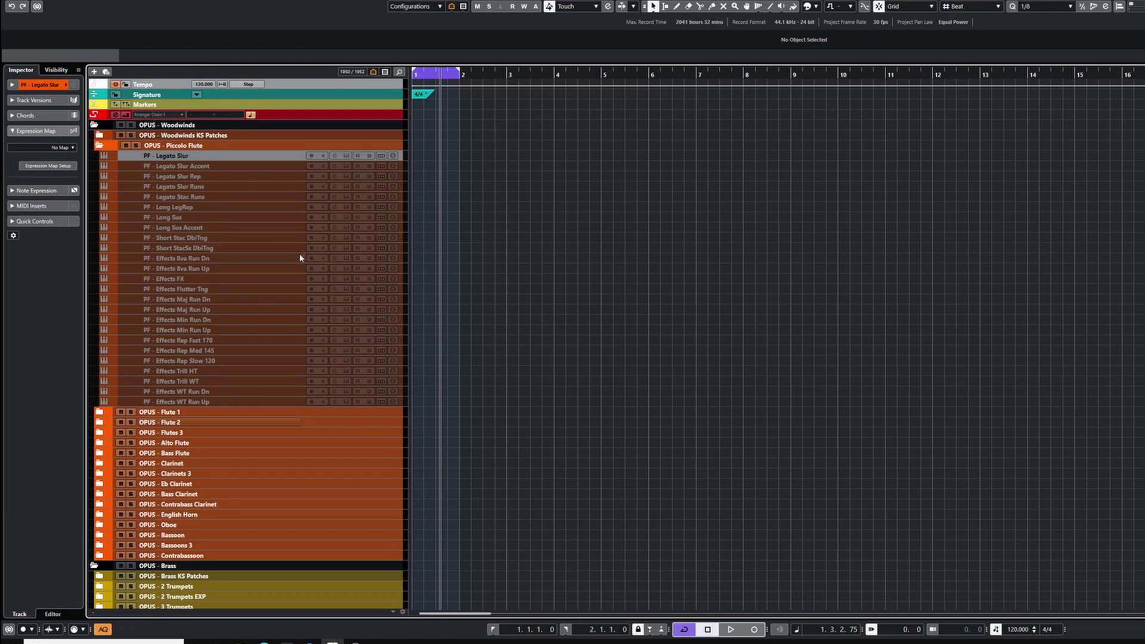
# Examine the piccolo flute's legato and long articulation tracks, from Legato Slur Accent to Long Sus Accent
pyautogui.scroll(-10, 297, 253)
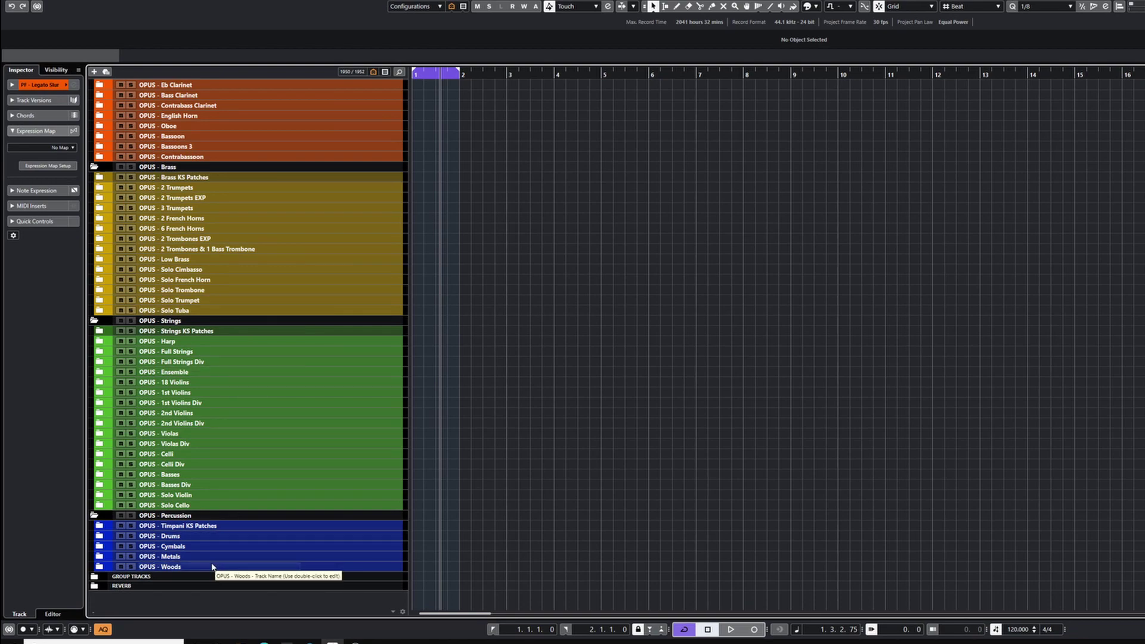
pyautogui.scroll(15, 290, 372)
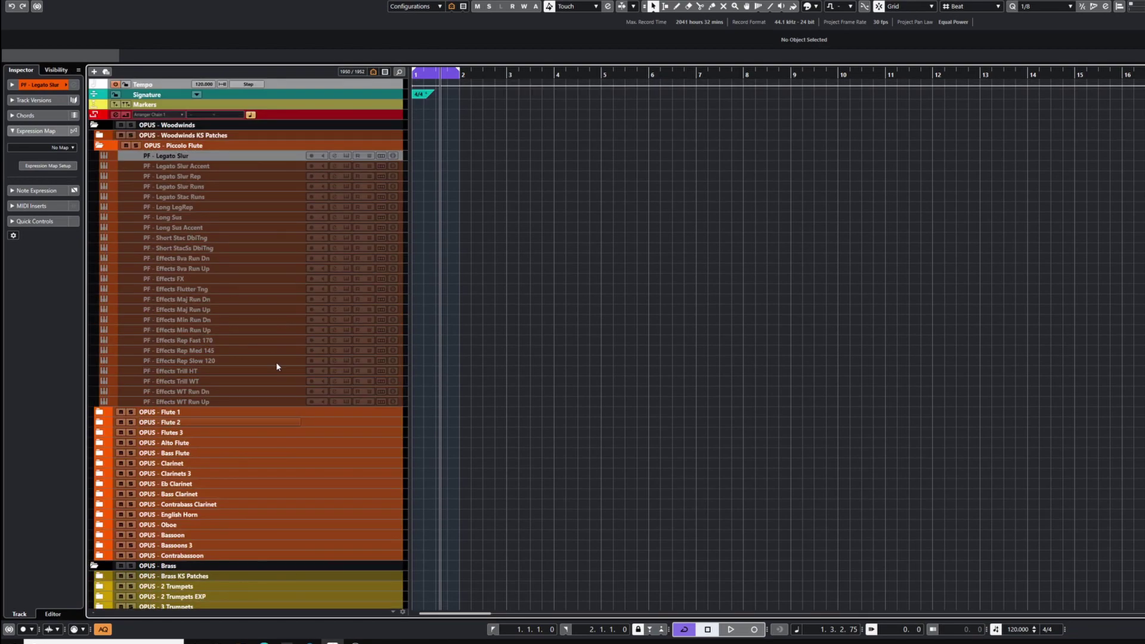
pyautogui.click(212, 165)
pyautogui.click(214, 176)
pyautogui.click(215, 186)
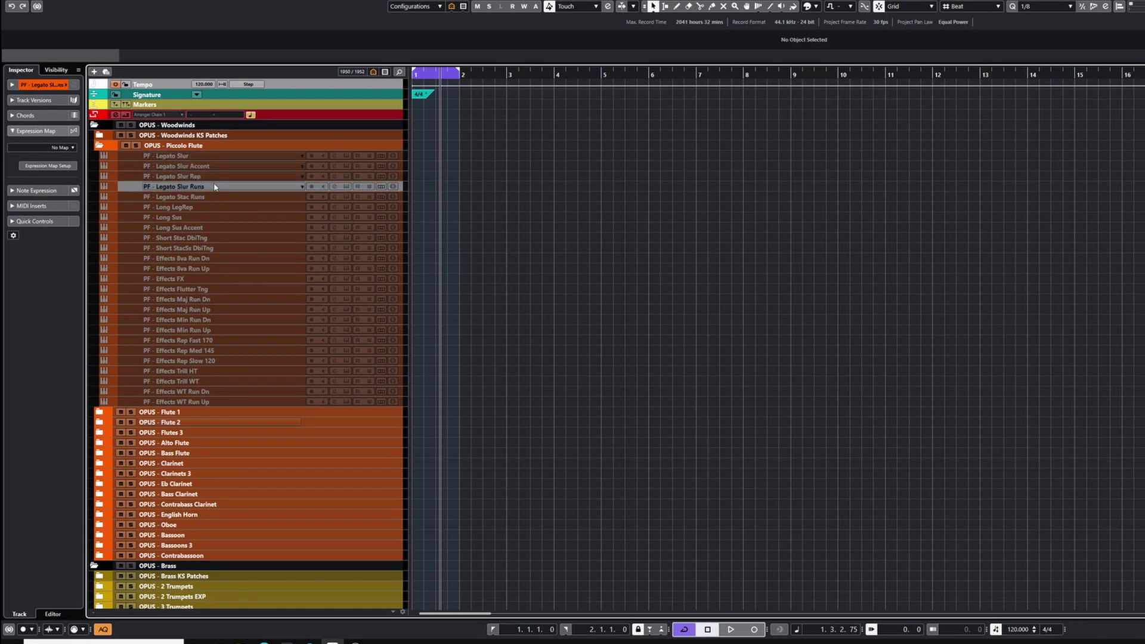
pyautogui.click(215, 196)
pyautogui.click(215, 207)
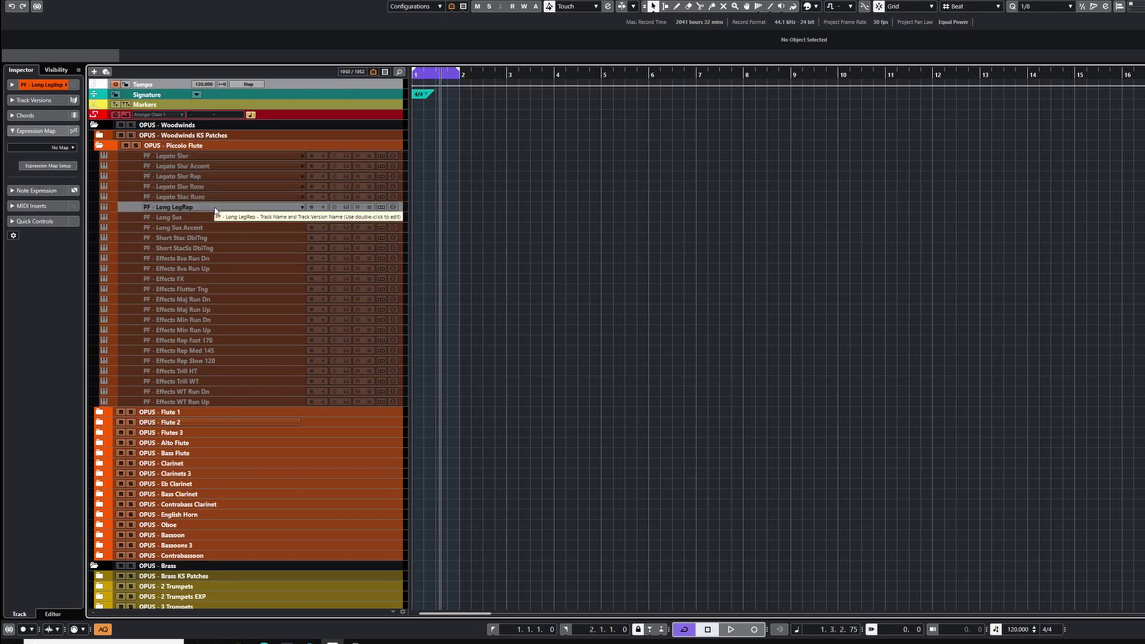
pyautogui.click(219, 217)
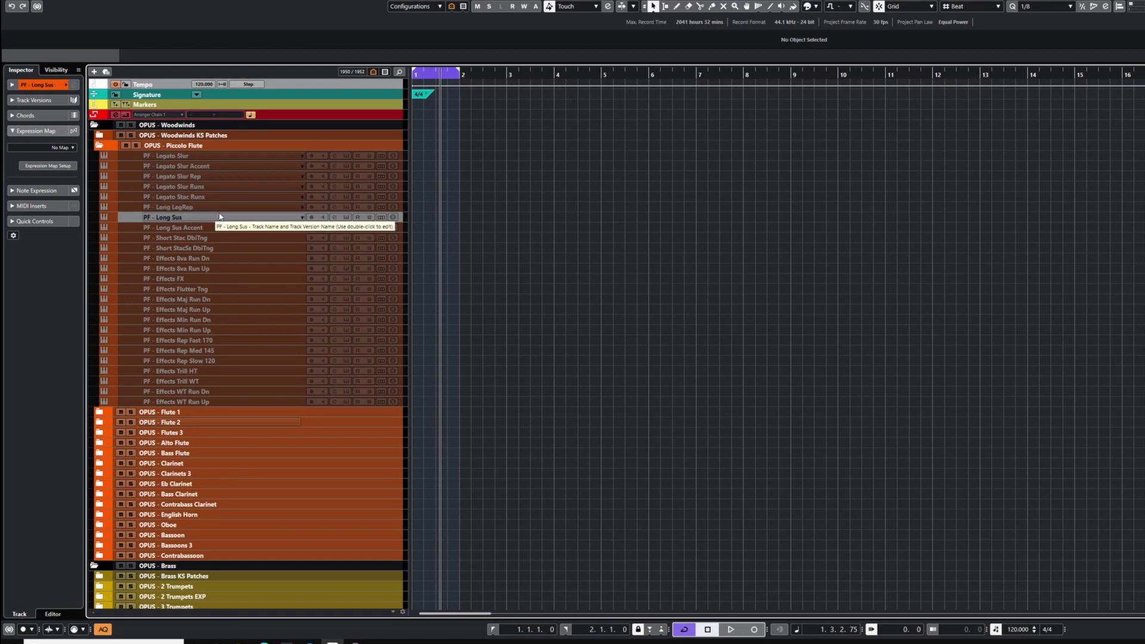
pyautogui.click(213, 227)
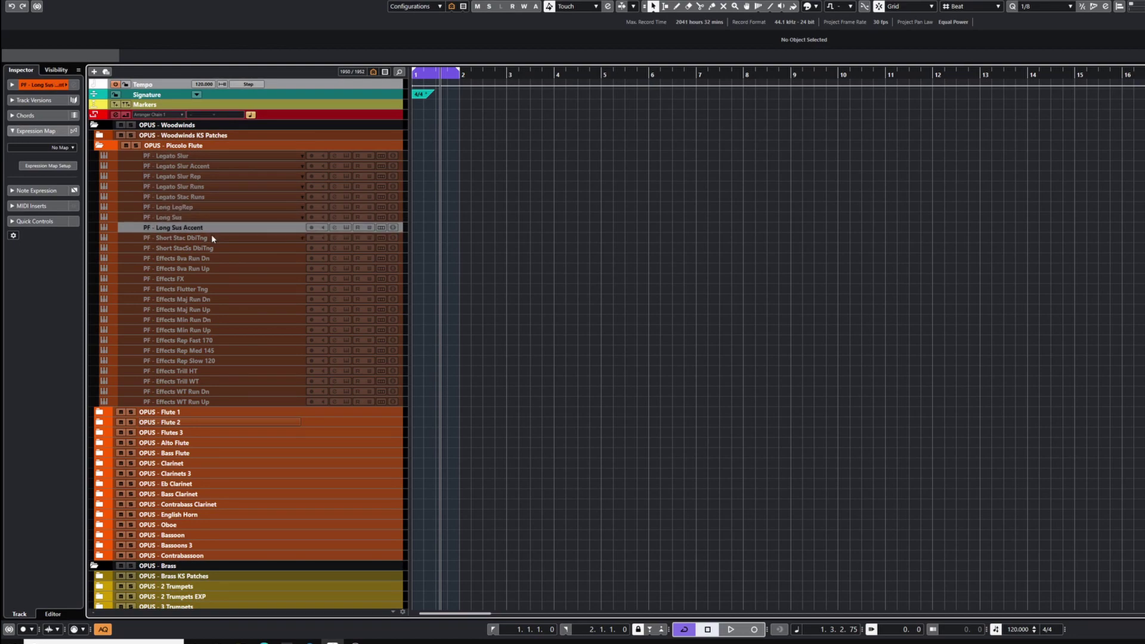
# Examine the piccolo flute's short and effects articulation tracks, from Short Stac DblTng to Effects Min Run Up
pyautogui.click(180, 238)
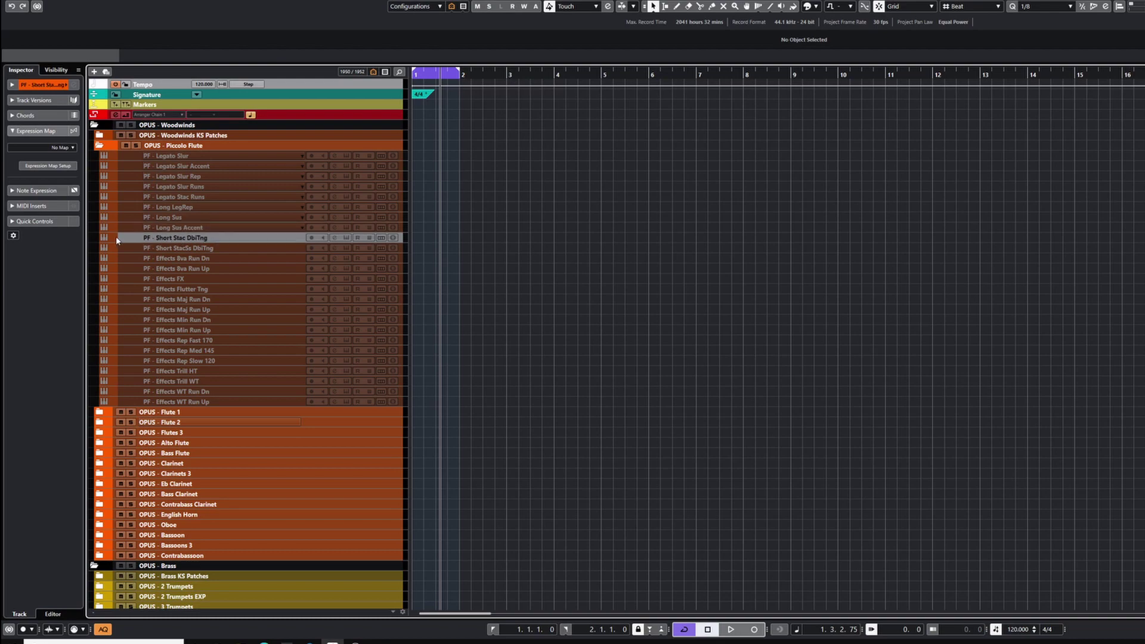
pyautogui.click(189, 249)
pyautogui.click(177, 258)
pyautogui.click(175, 269)
pyautogui.click(175, 279)
pyautogui.click(174, 289)
pyautogui.click(172, 299)
pyautogui.click(174, 309)
pyautogui.click(176, 320)
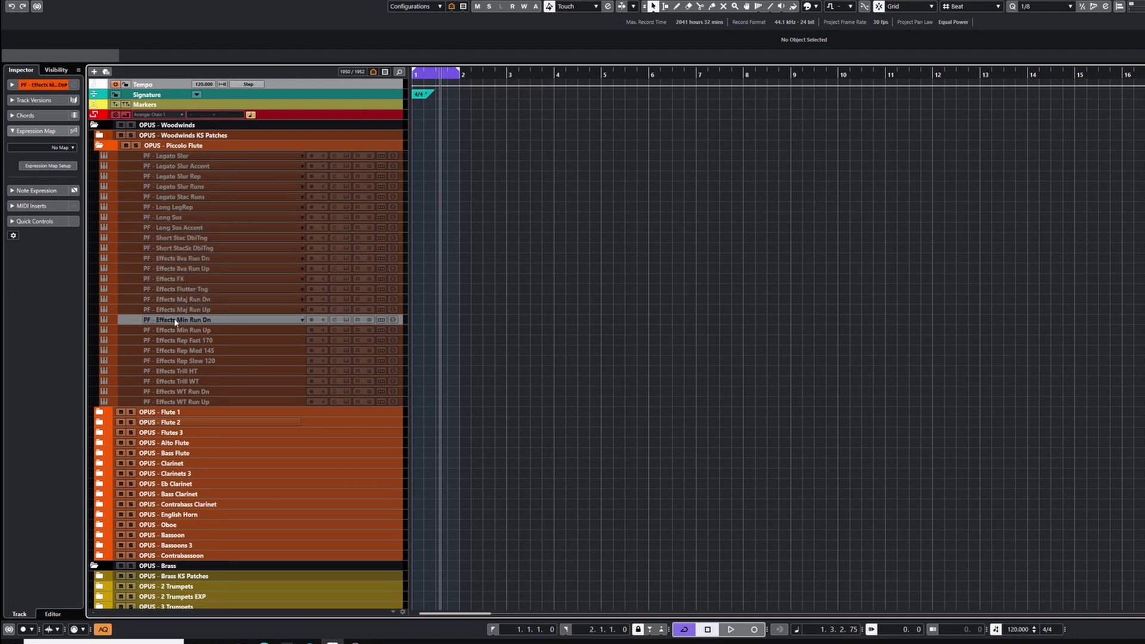
pyautogui.click(182, 330)
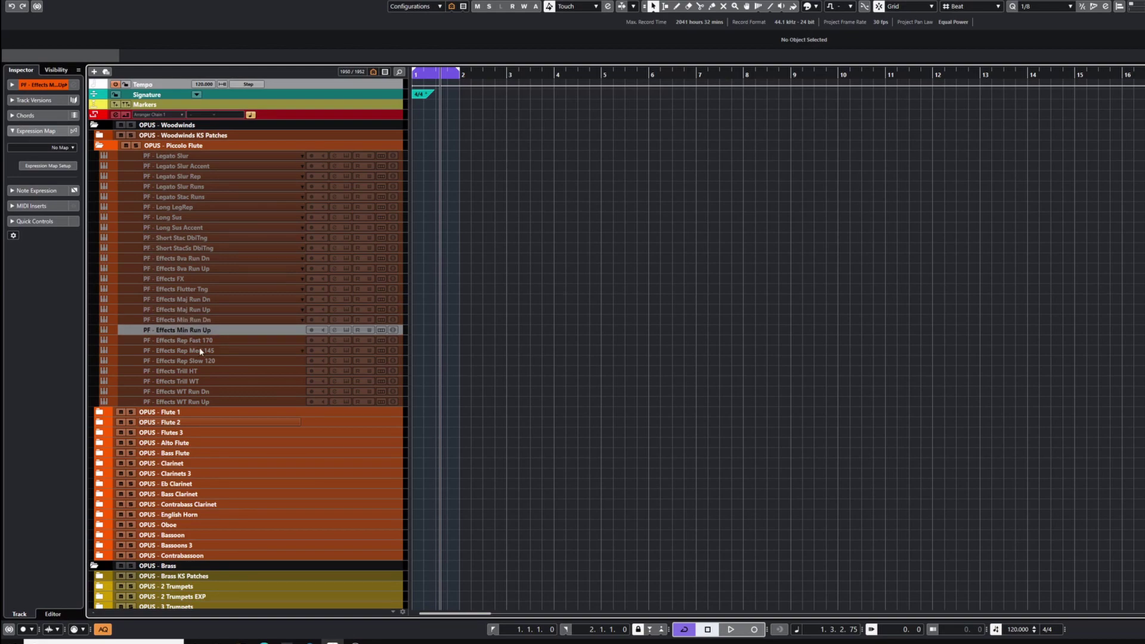
# Enable the piccolo flute tracks PF - Legato Slur, Legato Slur Runs and Legato Stac Runs together
pyautogui.click(215, 157)
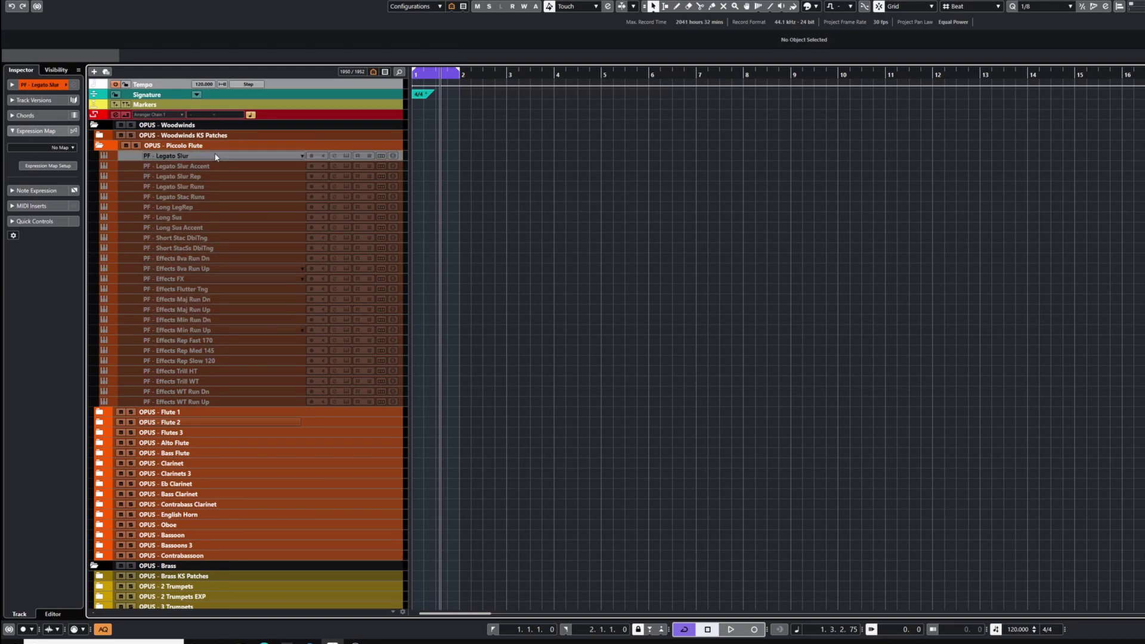
pyautogui.keyDown('ctrl'); pyautogui.click(202, 186); pyautogui.keyUp('ctrl')
pyautogui.keyDown('ctrl'); pyautogui.click(206, 197); pyautogui.keyUp('ctrl')
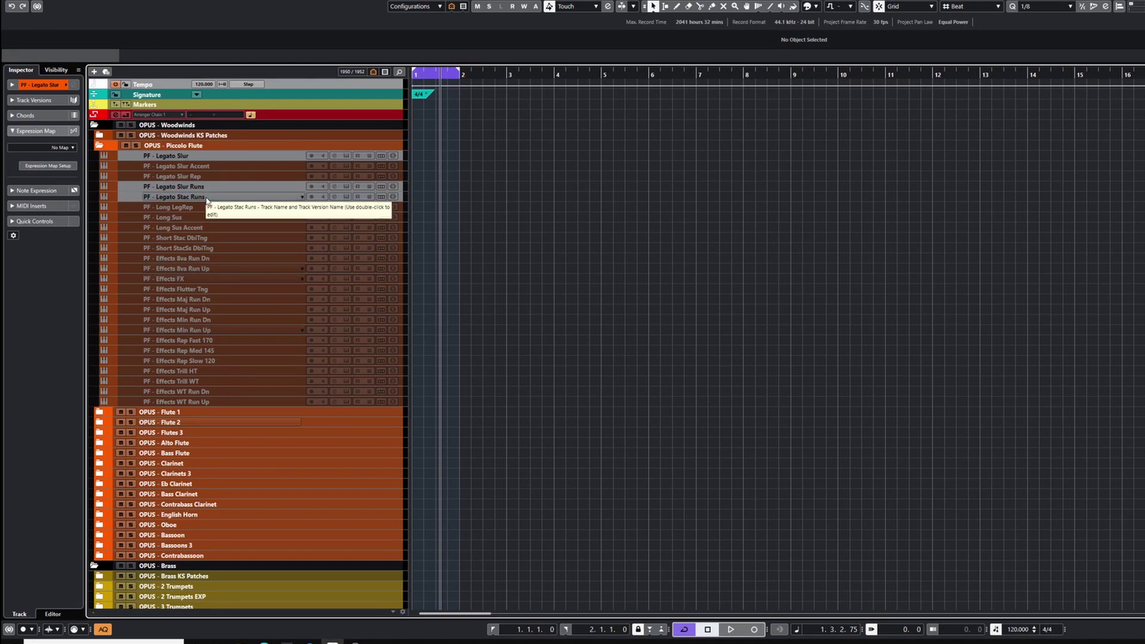
pyautogui.scroll(-10, 209, 498)
pyautogui.scroll(10, 235, 422)
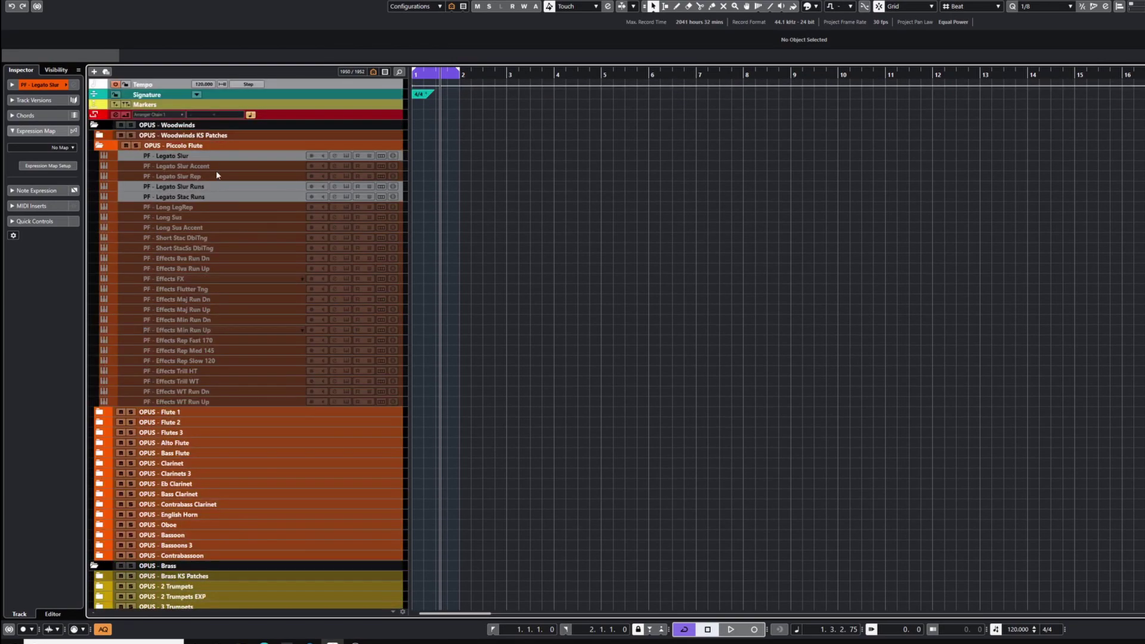
pyautogui.rightClick(200, 188)
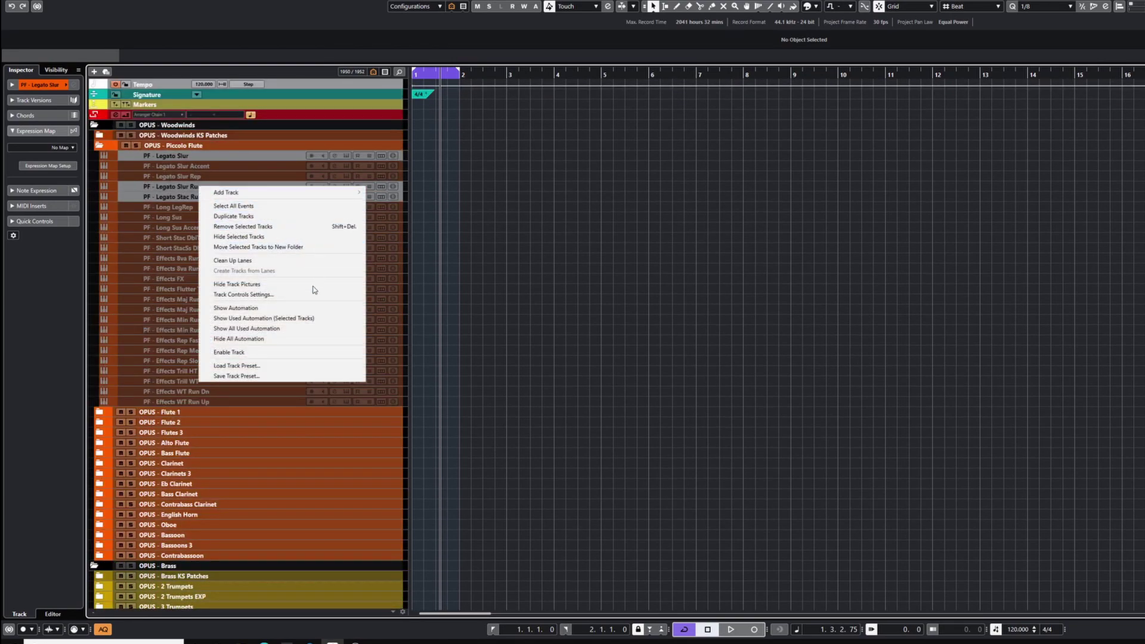
pyautogui.click(296, 352)
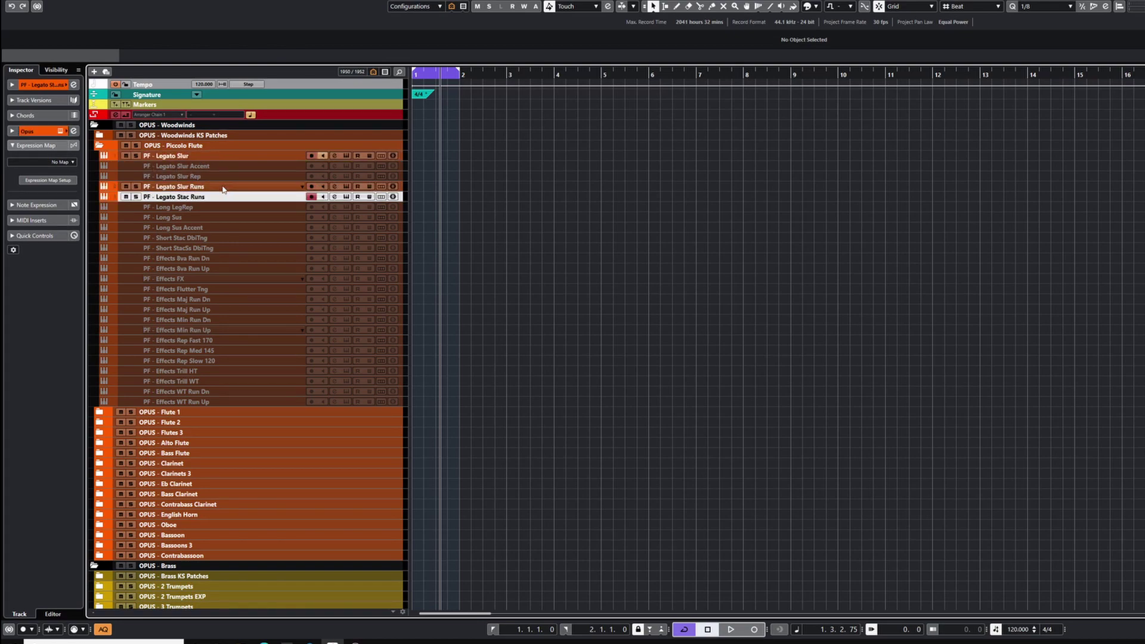
# Open the Opus instrument of the PF - Legato Slur track to view its loaded patch
pyautogui.click(288, 157)
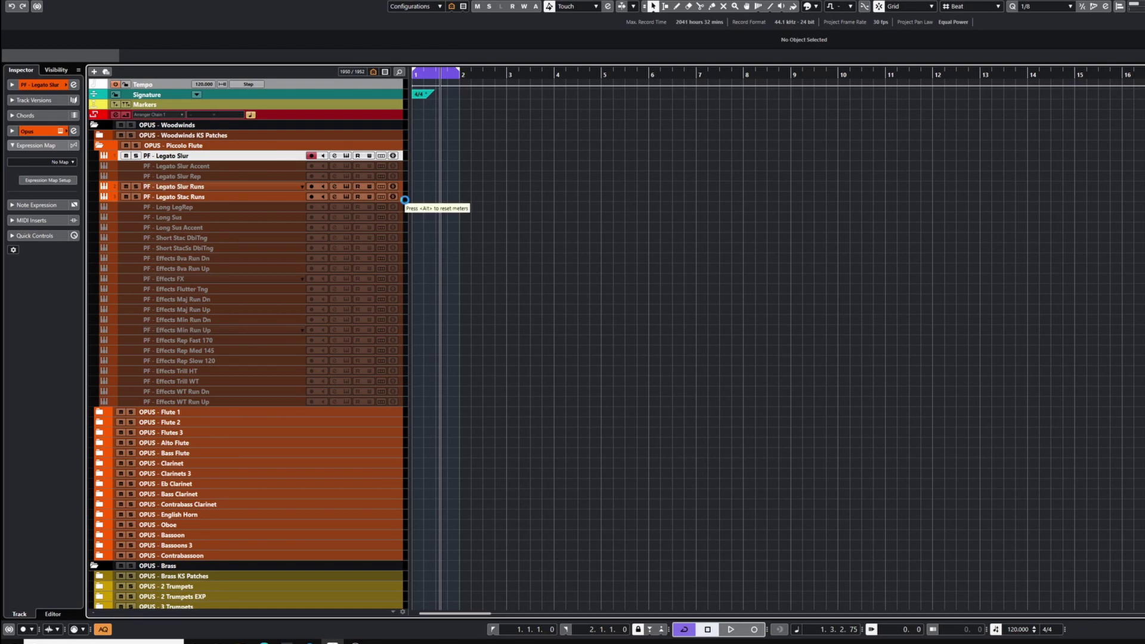
pyautogui.click(346, 155)
pyautogui.moveTo(621, 142); pyautogui.dragTo(616, 141)
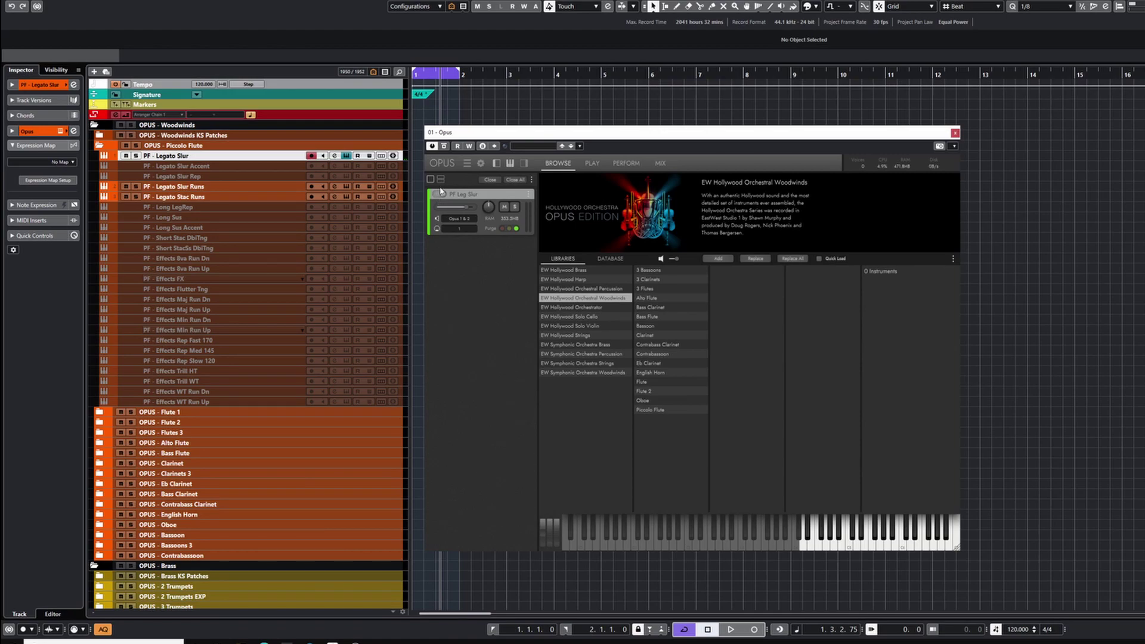
# Disable the Legato Slur, Legato Slur Runs and Legato Stac Runs tracks together and collapse the Piccolo Flute folder
pyautogui.keyDown('ctrl'); pyautogui.click(206, 187); pyautogui.keyUp('ctrl')
pyautogui.keyDown('ctrl'); pyautogui.click(209, 194); pyautogui.keyUp('ctrl')
pyautogui.rightClick(209, 192)
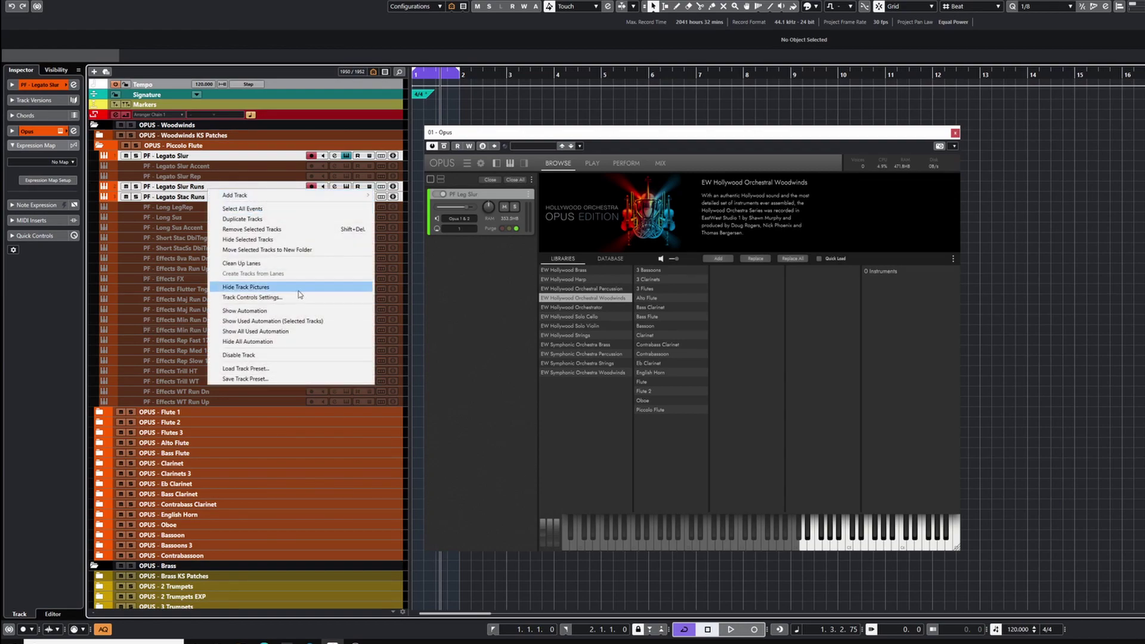
pyautogui.click(308, 361)
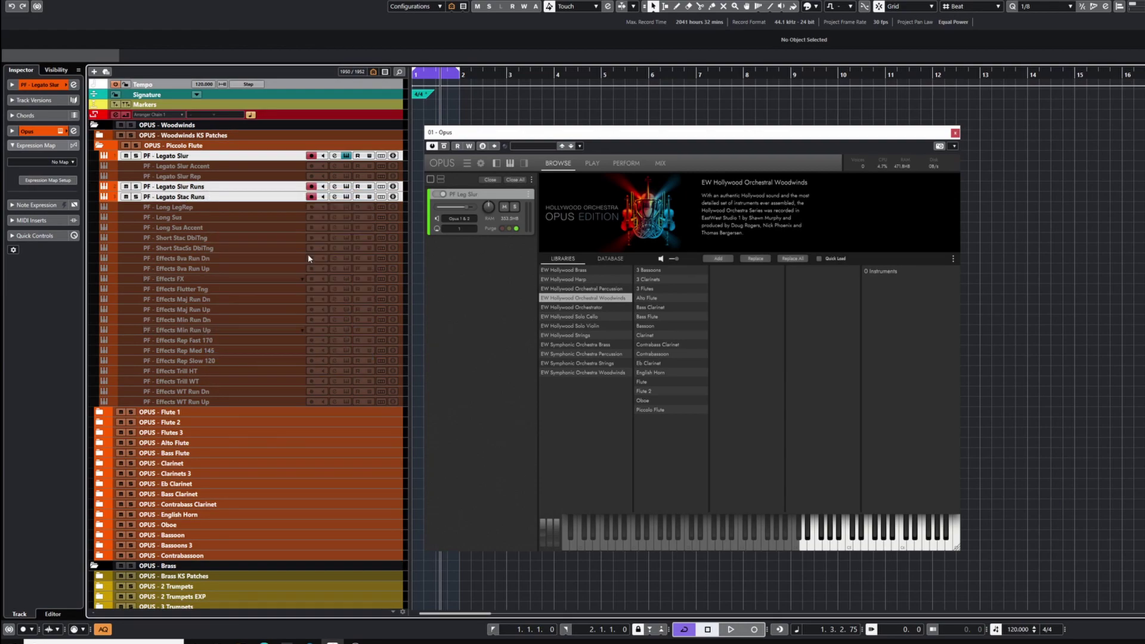
pyautogui.click(100, 146)
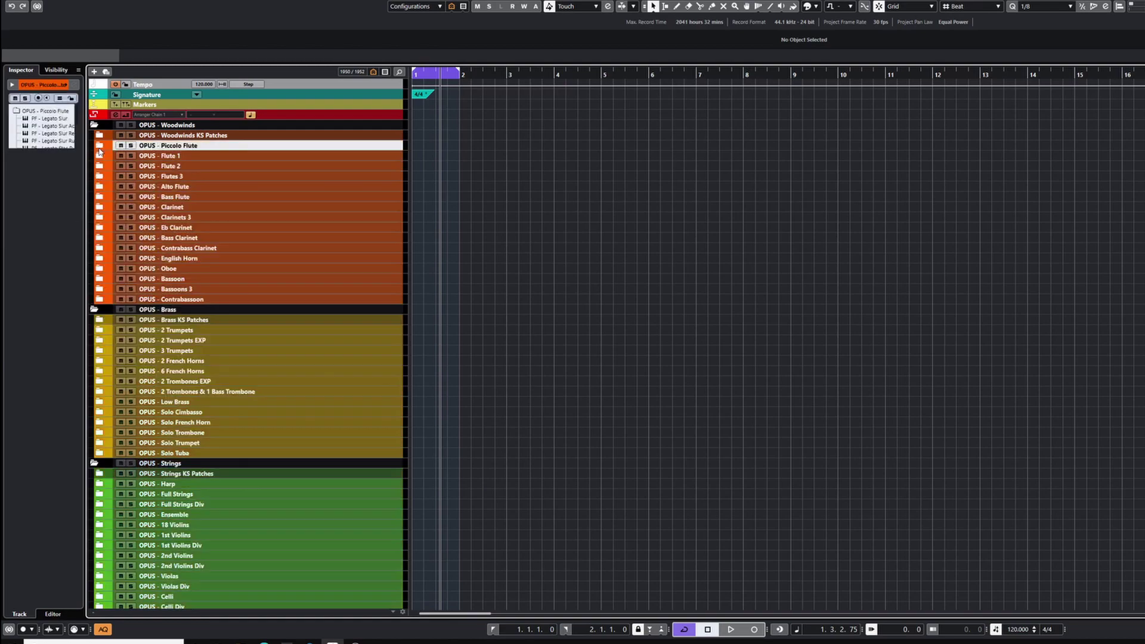
# Select the Woodwinds, Brass and Strings KS Patches folders in turn to view what they contain
pyautogui.doubleClick(198, 137)
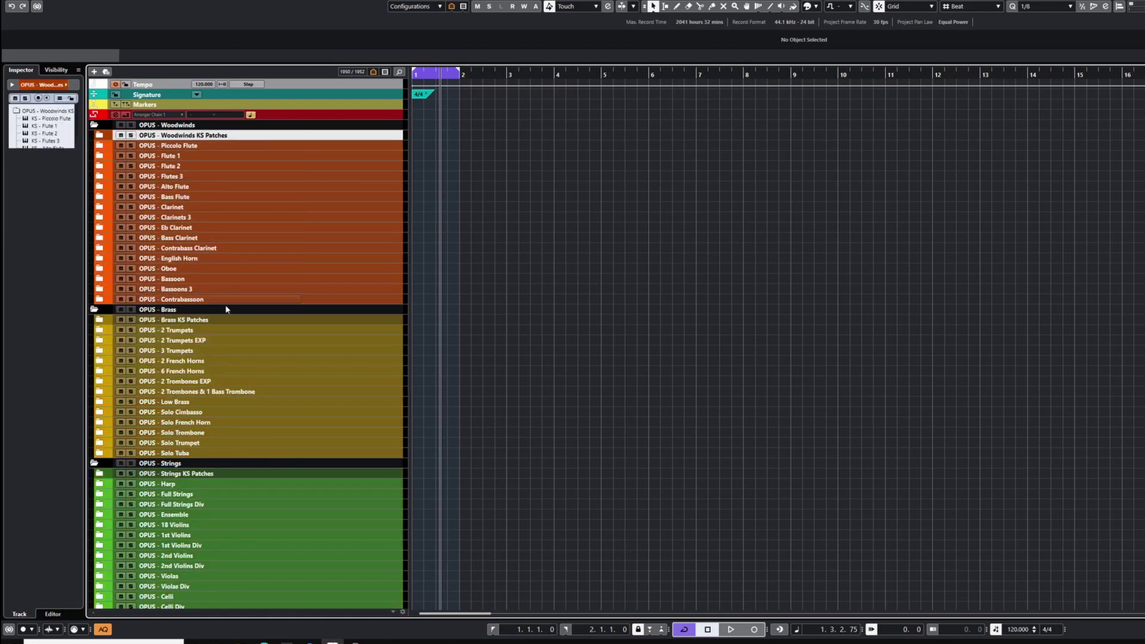
pyautogui.click(227, 319)
pyautogui.click(234, 473)
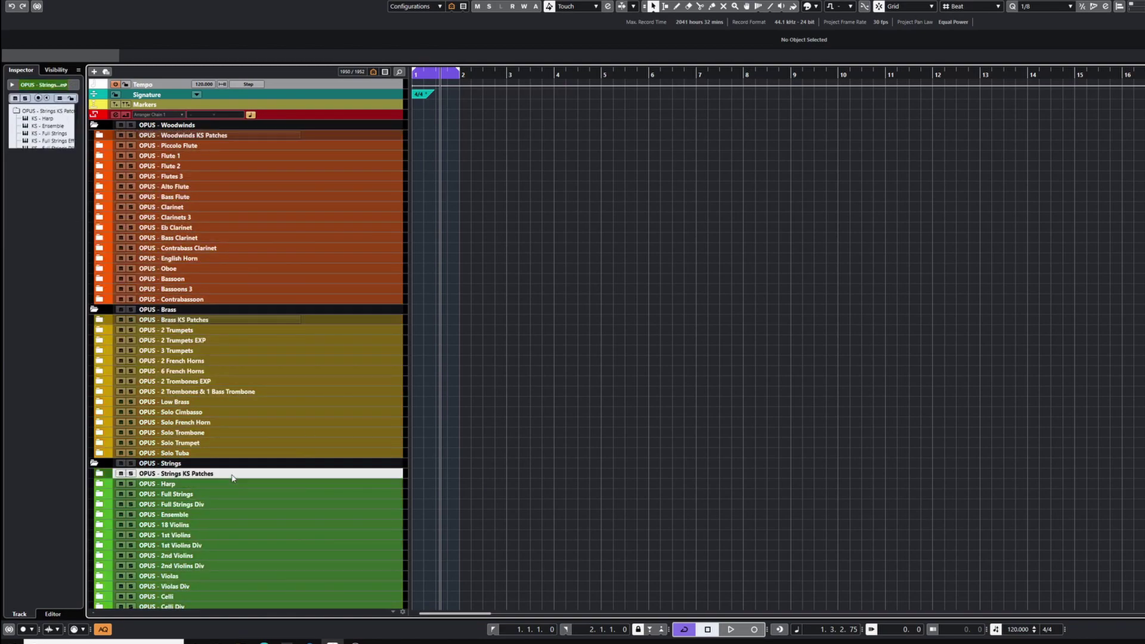
# Expand the Woodwinds KS Patches folder and enable the KS - Piccolo Flute track
pyautogui.click(99, 136)
pyautogui.click(213, 137)
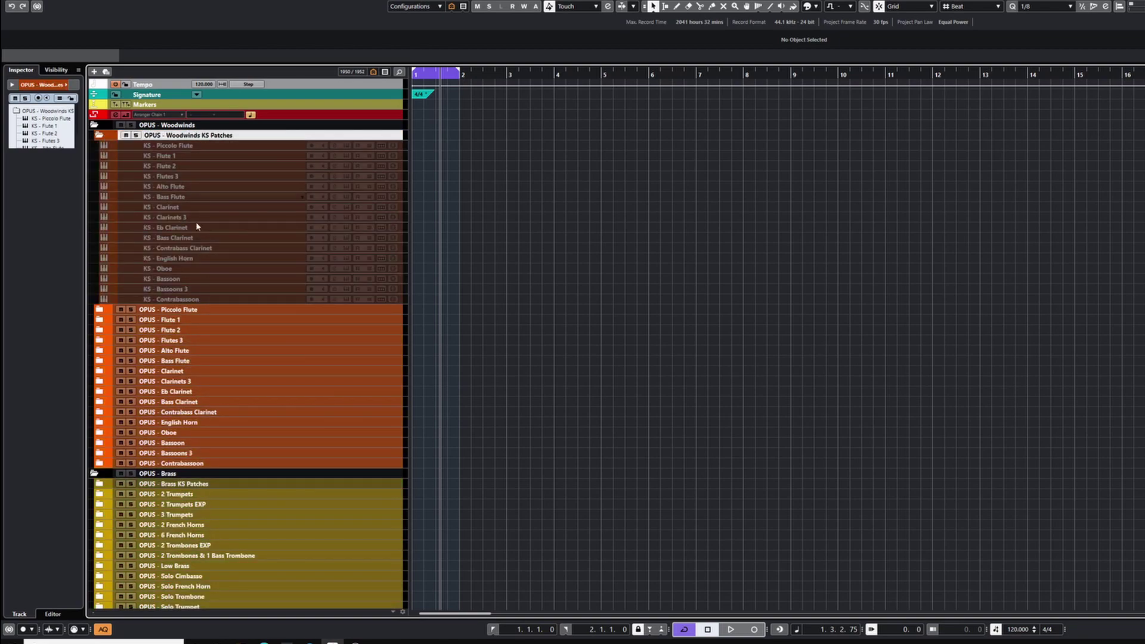
pyautogui.click(197, 145)
pyautogui.rightClick(197, 145)
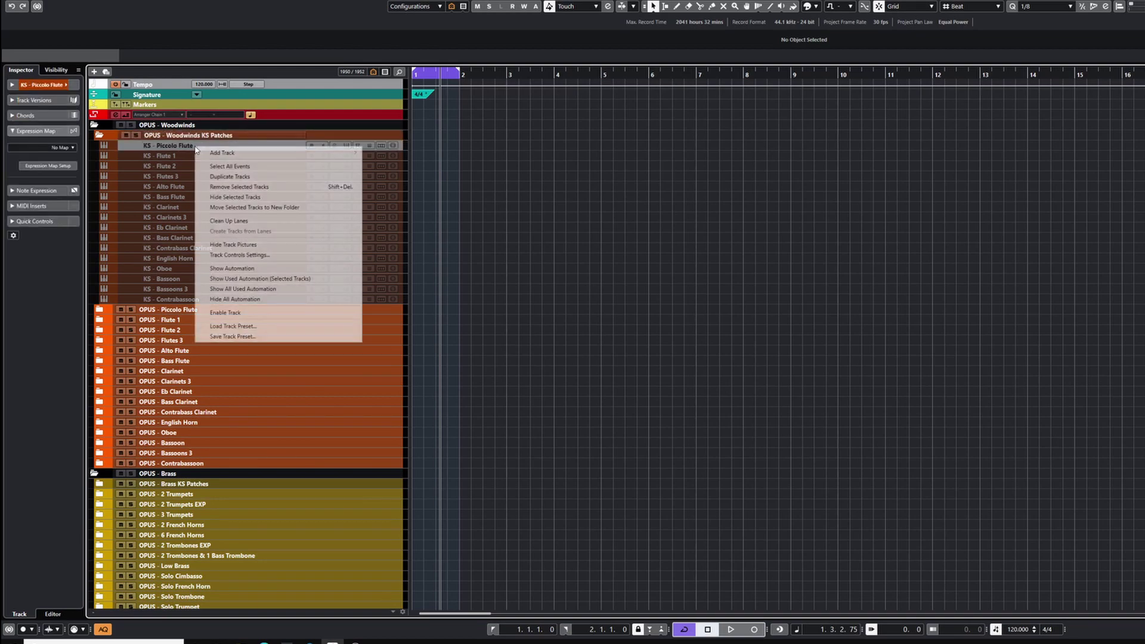
pyautogui.click(314, 319)
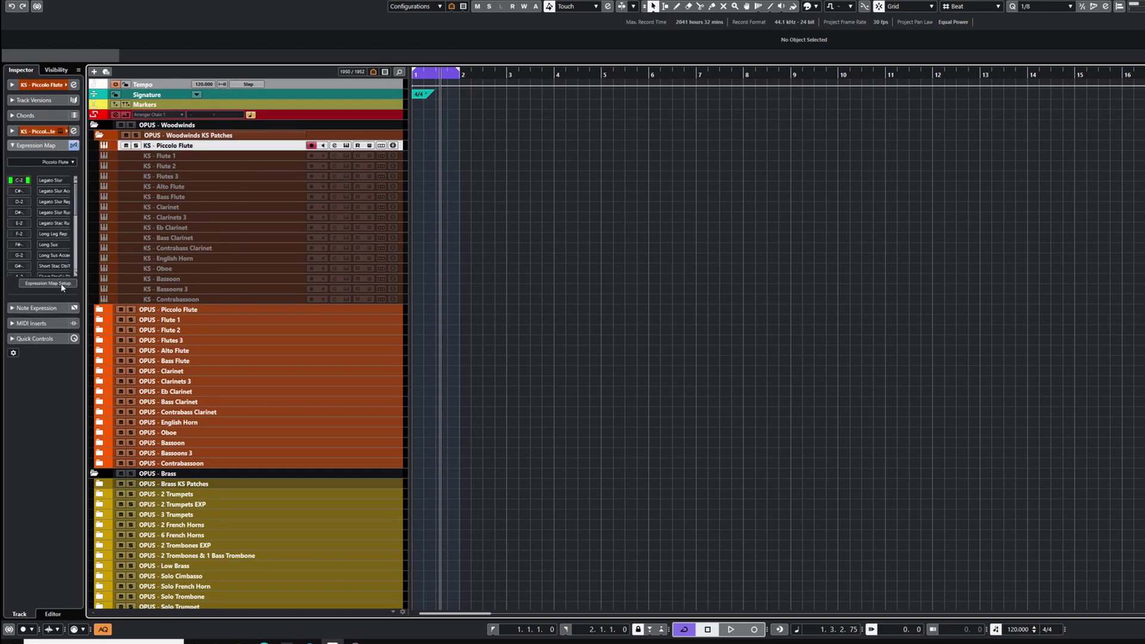
# Open the Expression Map Setup, look through the whole list of instrument maps, and close the window
pyautogui.click(59, 284)
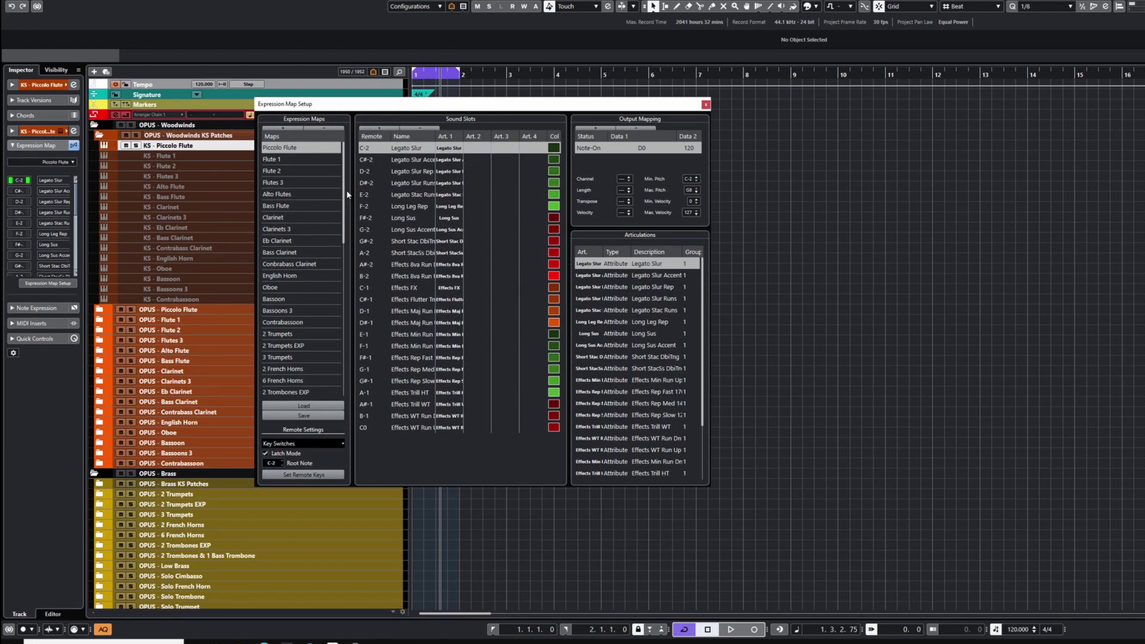
pyautogui.scroll(-3, 345, 226)
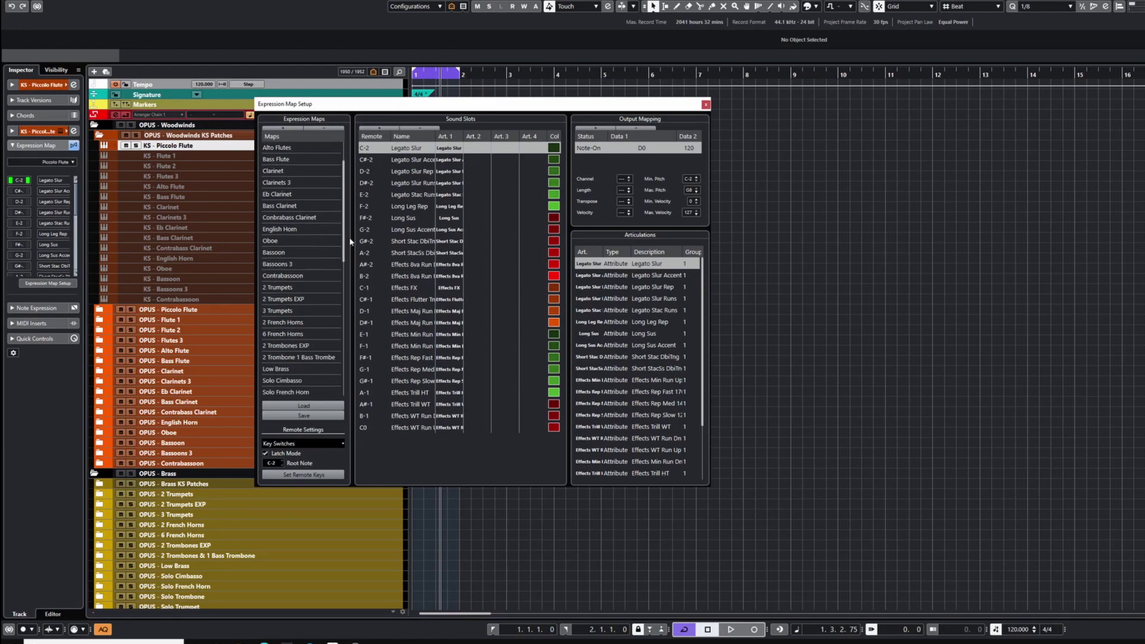
pyautogui.moveTo(350, 256); pyautogui.dragTo(352, 374)
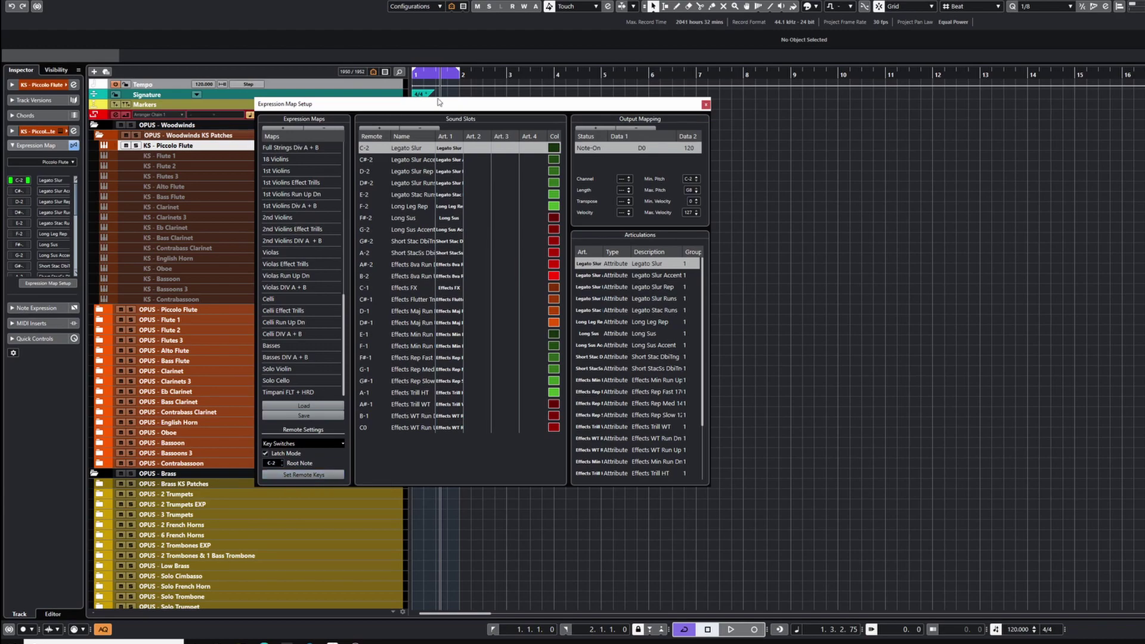
pyautogui.moveTo(473, 109); pyautogui.dragTo(660, 105)
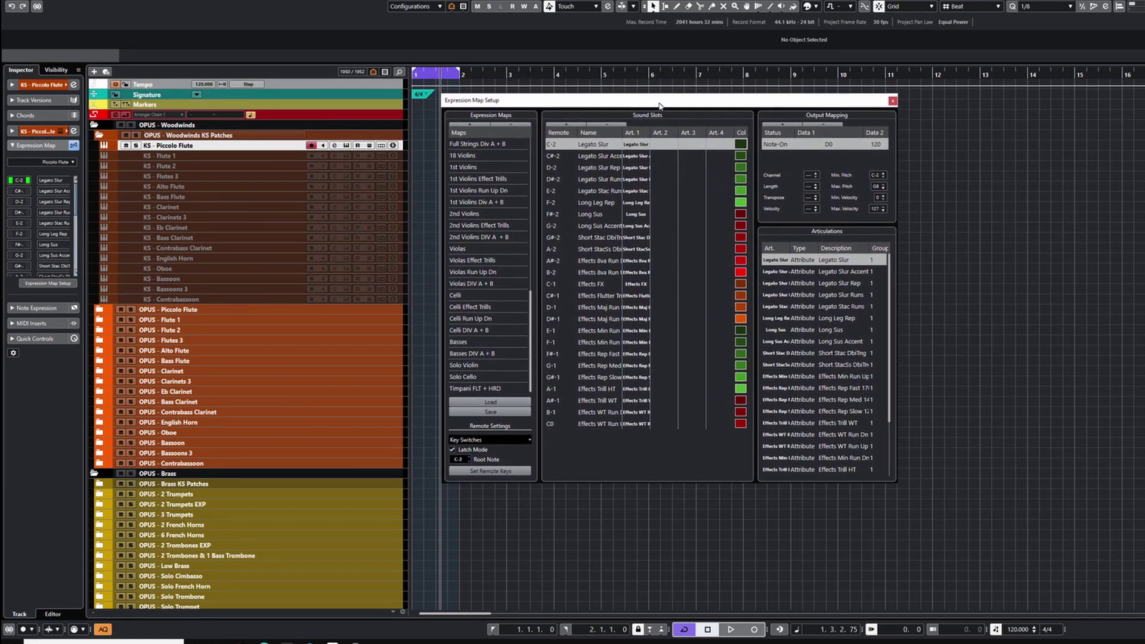
pyautogui.moveTo(660, 106); pyautogui.dragTo(653, 107)
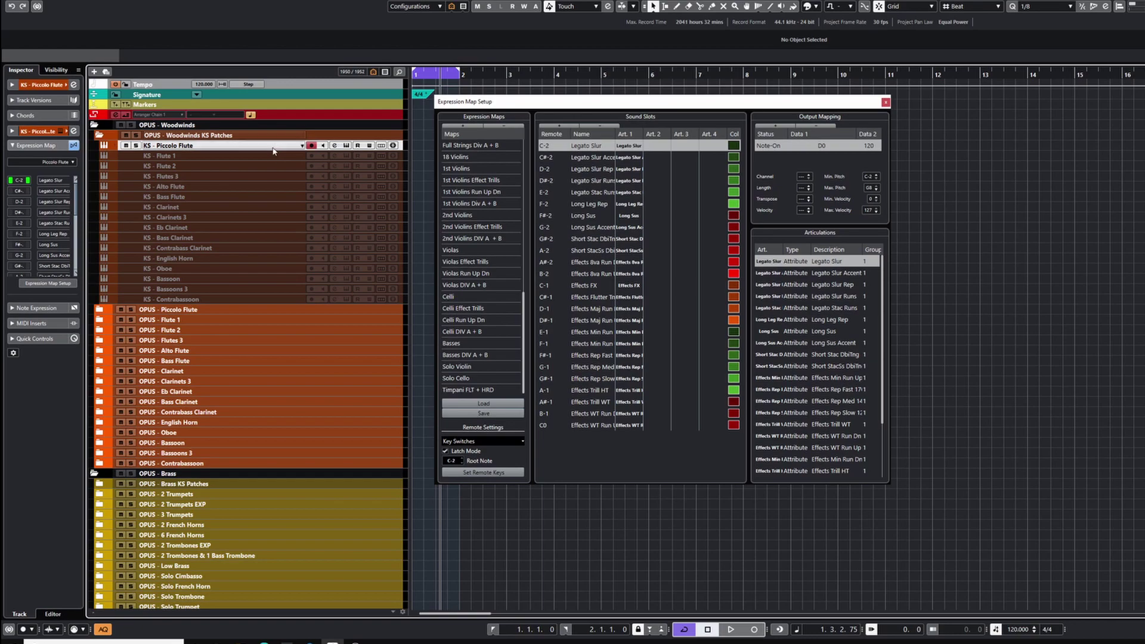
pyautogui.click(885, 102)
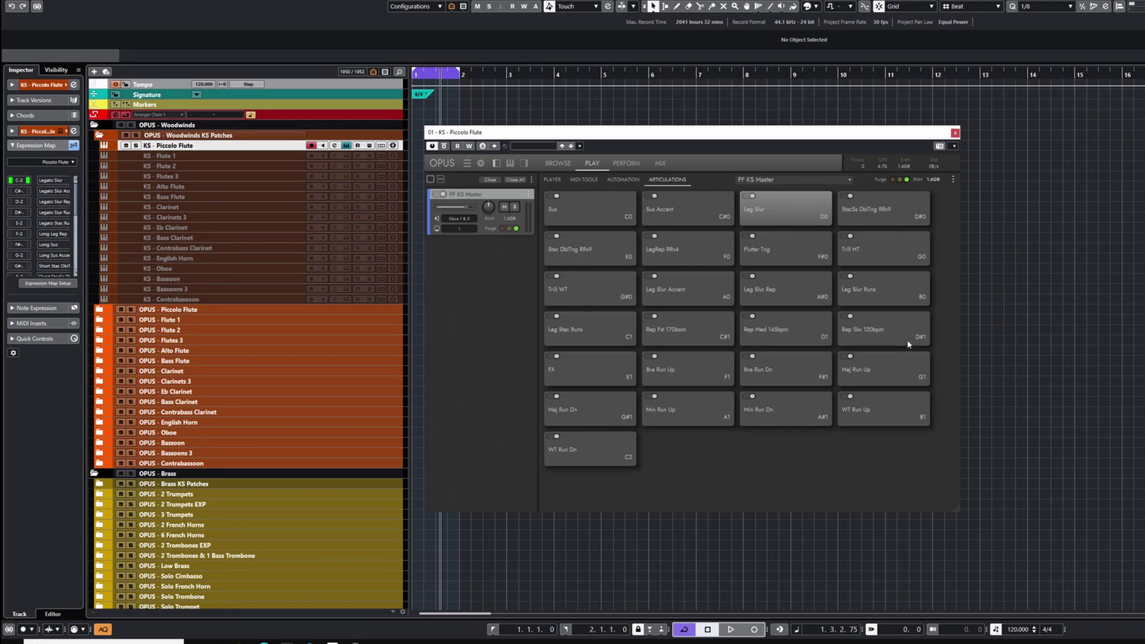
# Inspect the key switch assigned to the Trill WT articulation in the piccolo flute's Opus instrument, and close the instrument
pyautogui.click(624, 298)
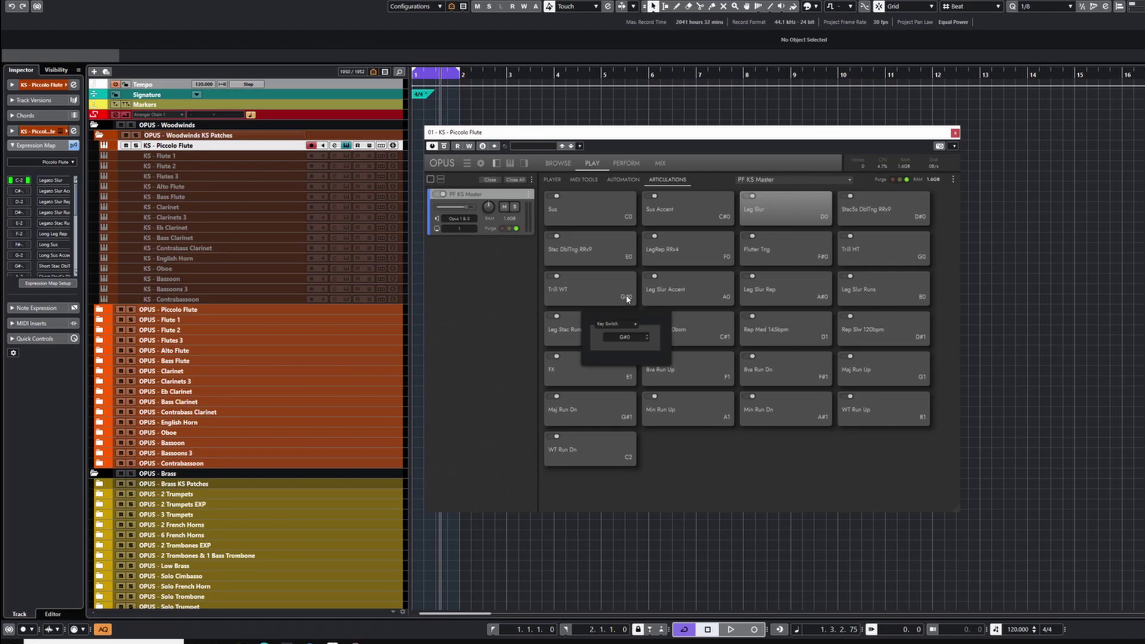
pyautogui.doubleClick(626, 338)
pyautogui.click(688, 421)
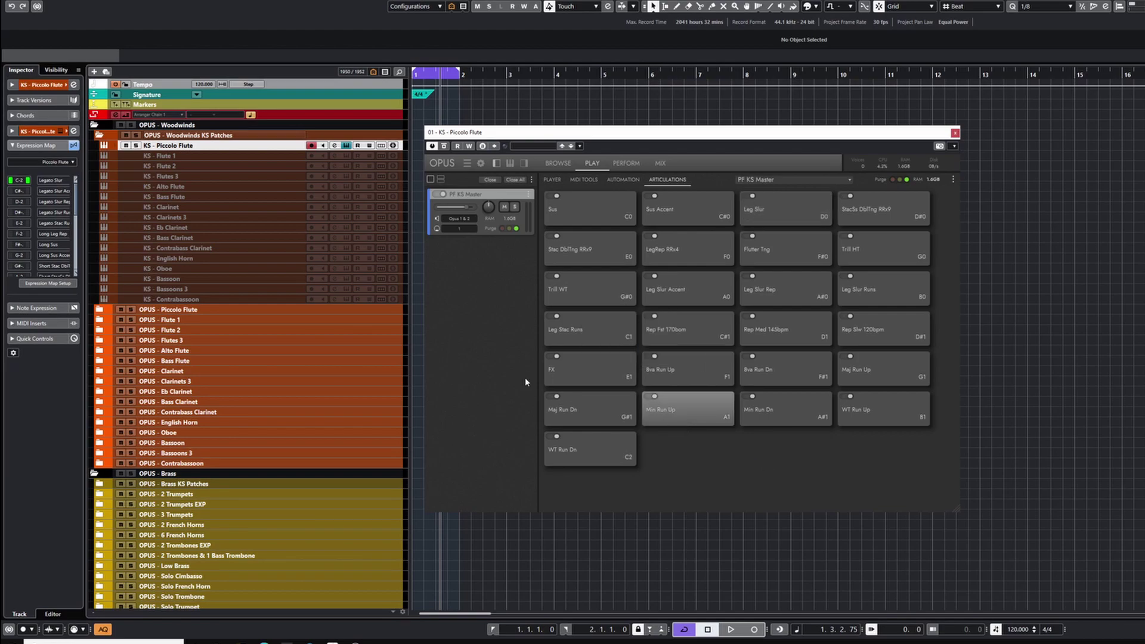
pyautogui.click(955, 132)
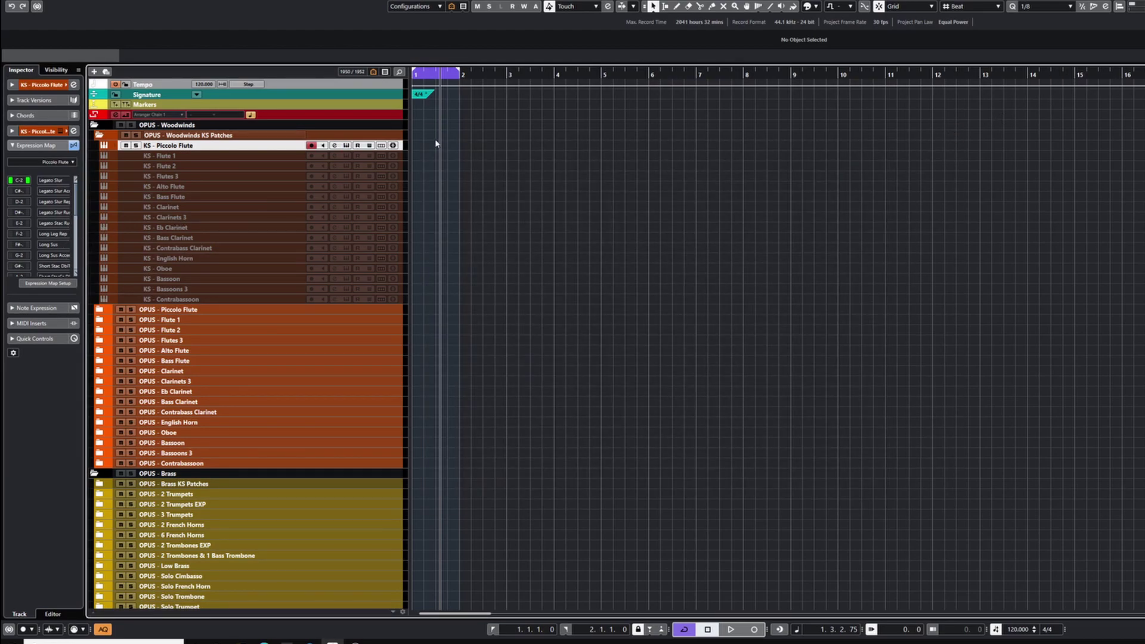
# Create a one-bar MIDI part on the KS - Piccolo Flute track and open it in the Key Editor
pyautogui.doubleClick(415, 148)
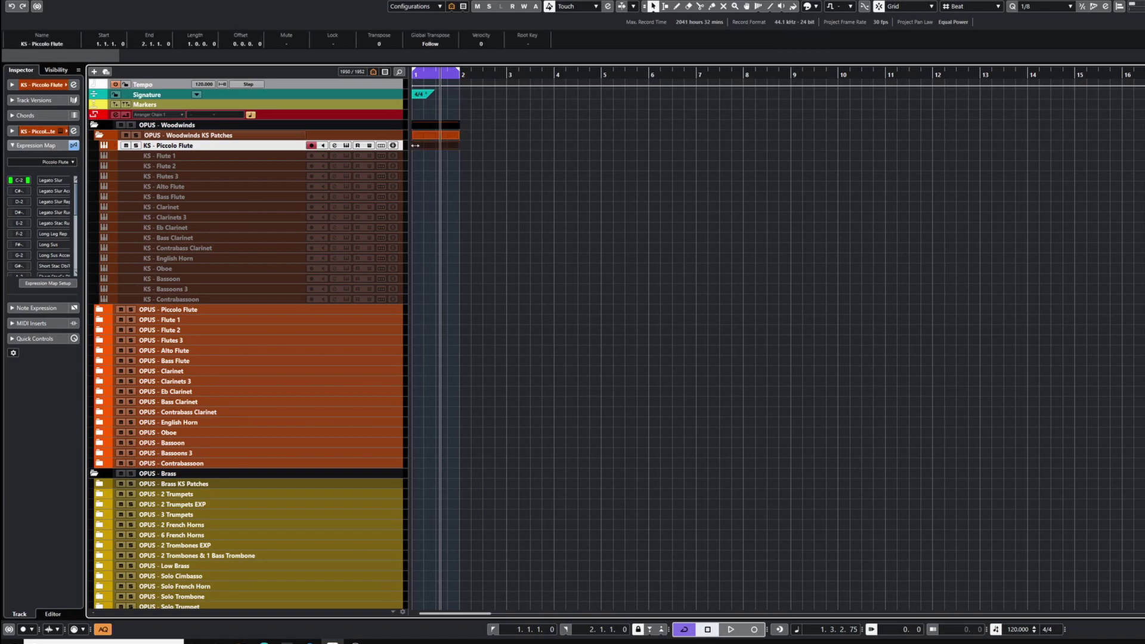
pyautogui.doubleClick(419, 149)
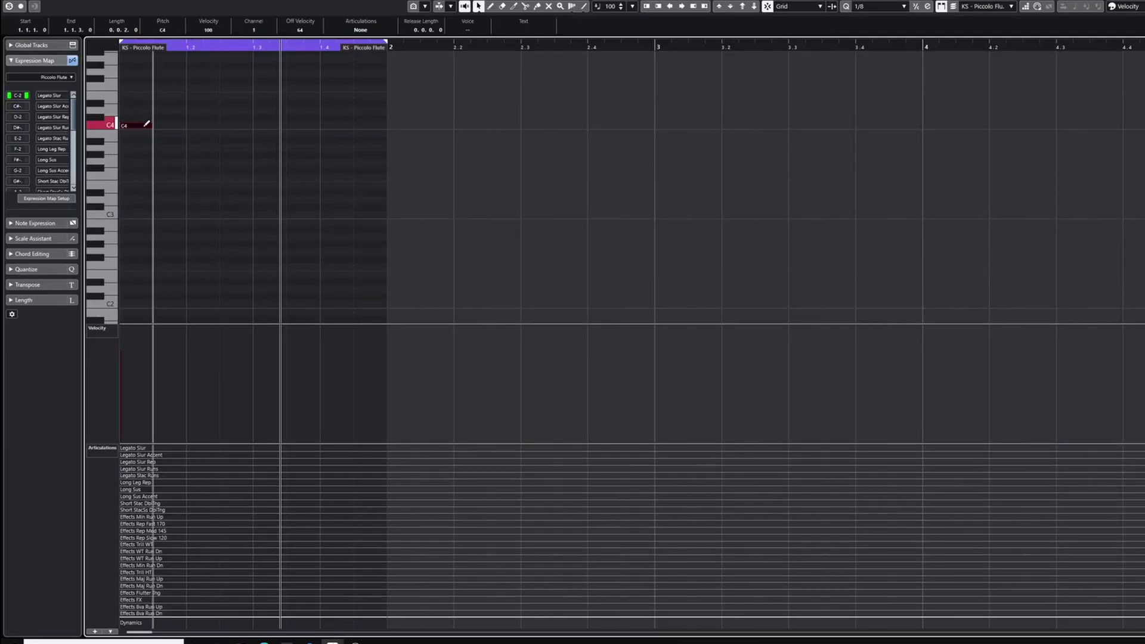
# Draw six consecutive eighth notes from the start of the part: D5, E5, F5, D#5, D5 and C#5
pyautogui.scroll(3, 149, 161)
pyautogui.scroll(5, 149, 155)
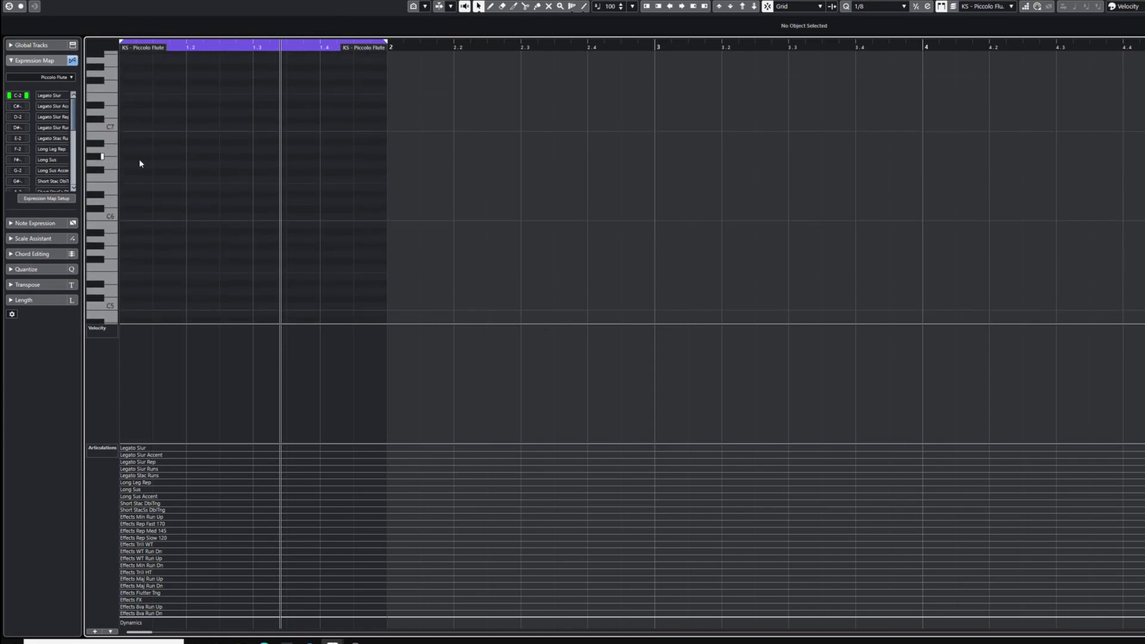
pyautogui.keyDown('alt'); pyautogui.click(146, 215); pyautogui.keyUp('alt')
pyautogui.press('Delete')
pyautogui.scroll(-3, 156, 230)
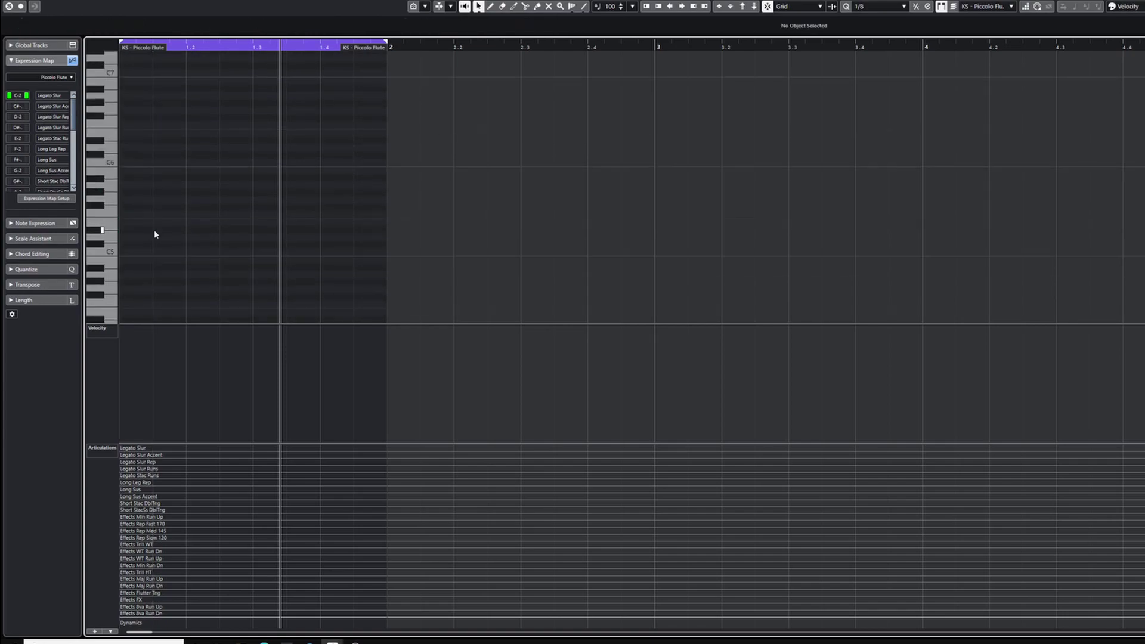
pyautogui.keyDown('alt'); pyautogui.click(129, 237); pyautogui.keyUp('alt')
pyautogui.keyDown('alt'); pyautogui.click(158, 223); pyautogui.keyUp('alt')
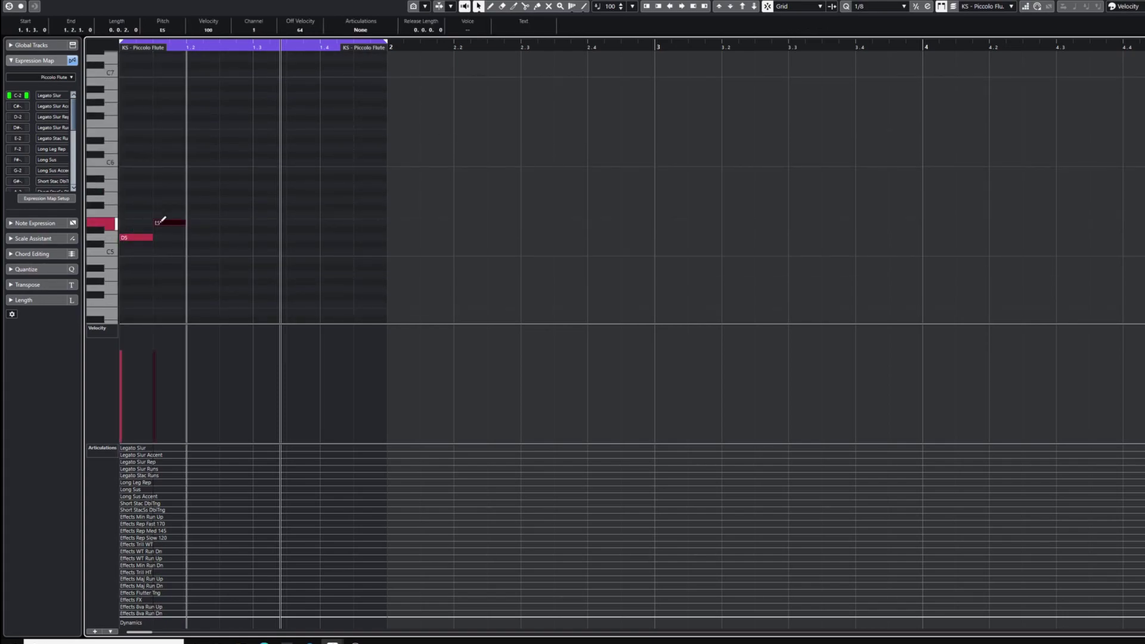
pyautogui.keyDown('alt'); pyautogui.click(193, 215); pyautogui.keyUp('alt')
pyautogui.keyDown('alt'); pyautogui.click(225, 230); pyautogui.keyUp('alt')
pyautogui.keyDown('alt'); pyautogui.click(260, 237); pyautogui.keyUp('alt')
pyautogui.keyDown('alt'); pyautogui.click(293, 245); pyautogui.keyUp('alt')
pyautogui.scroll(-3, 307, 215)
pyautogui.click(356, 232)
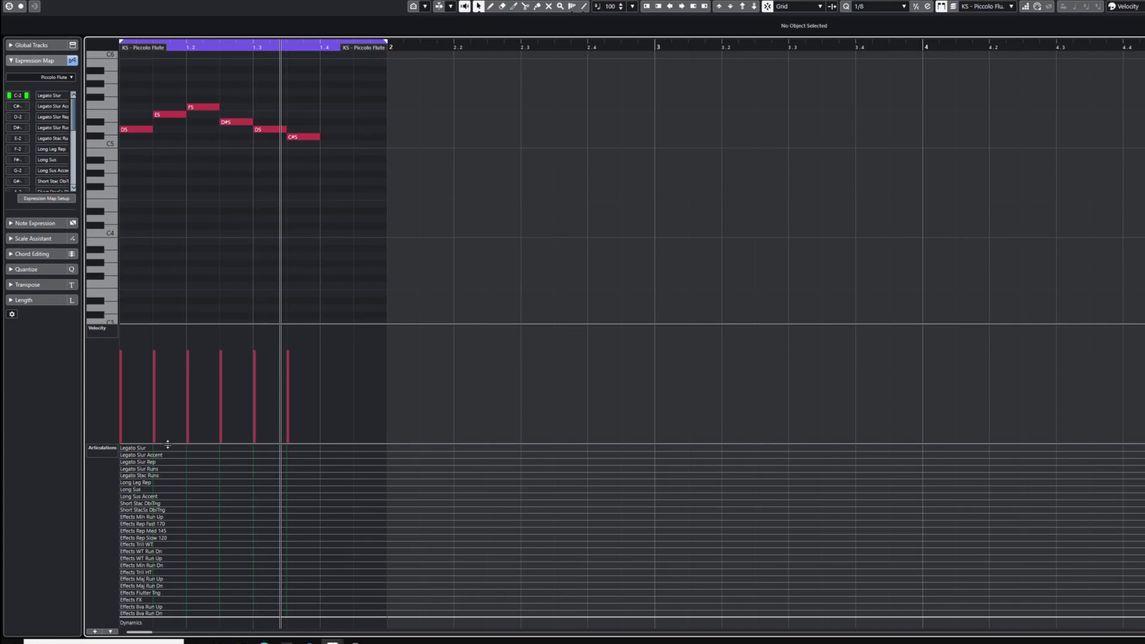
# Enlarge the articulation lane and assign Legato Slur, Legato Stac Runs, Effects FX and Effects Trill HT to the first four notes in order
pyautogui.moveTo(166, 448); pyautogui.dragTo(134, 409)
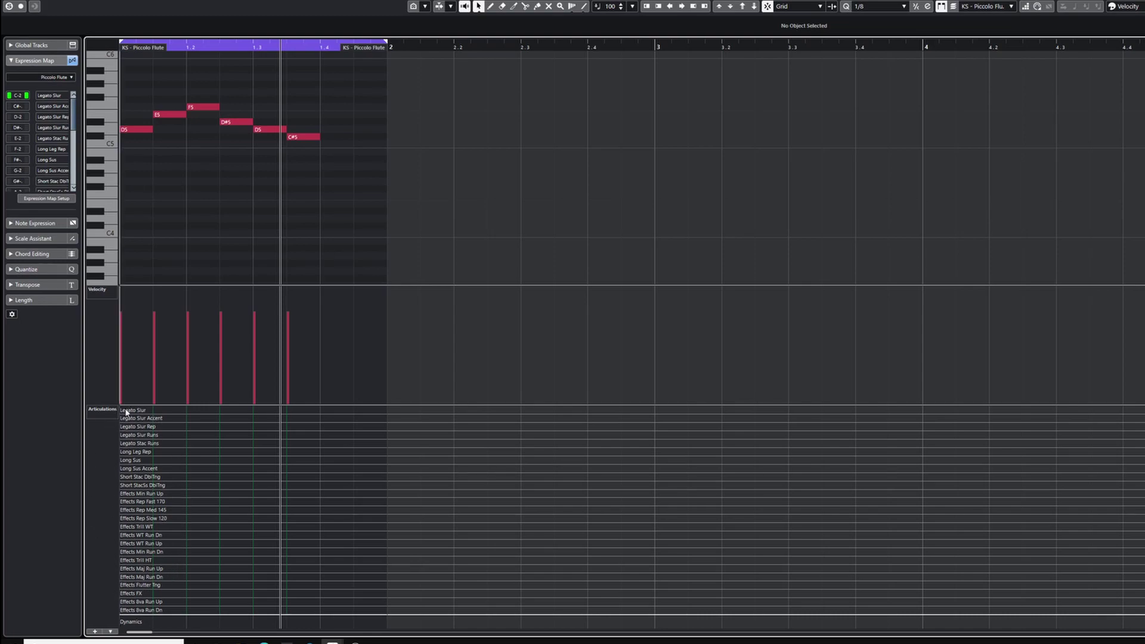
pyautogui.click(490, 6)
pyautogui.click(478, 7)
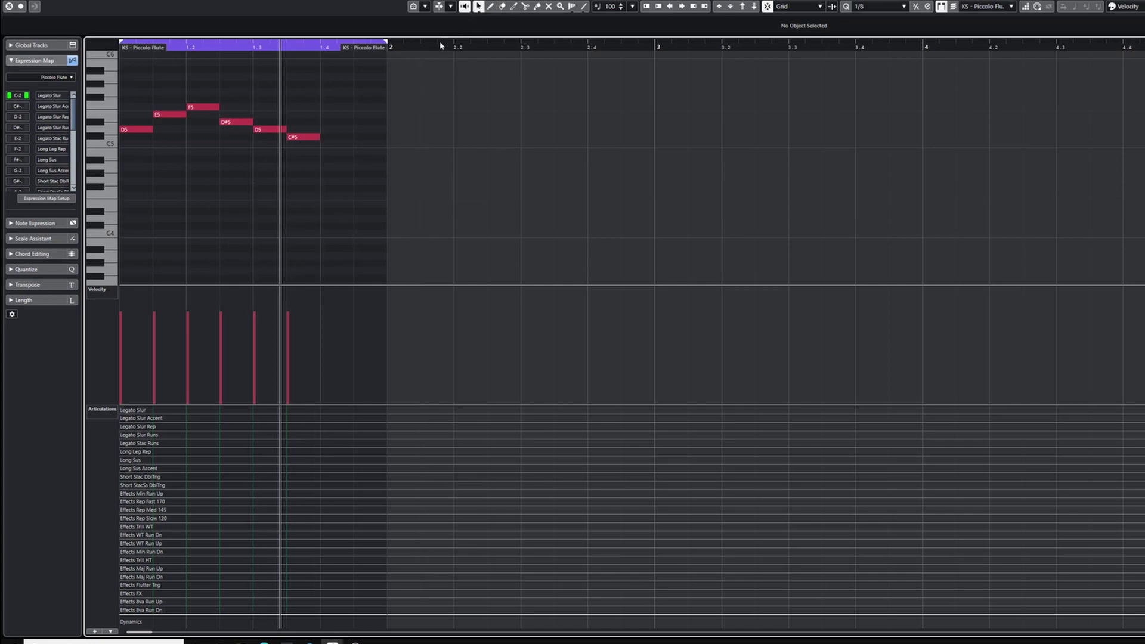
pyautogui.click(123, 410)
pyautogui.click(158, 444)
pyautogui.click(154, 453)
pyautogui.click(196, 491)
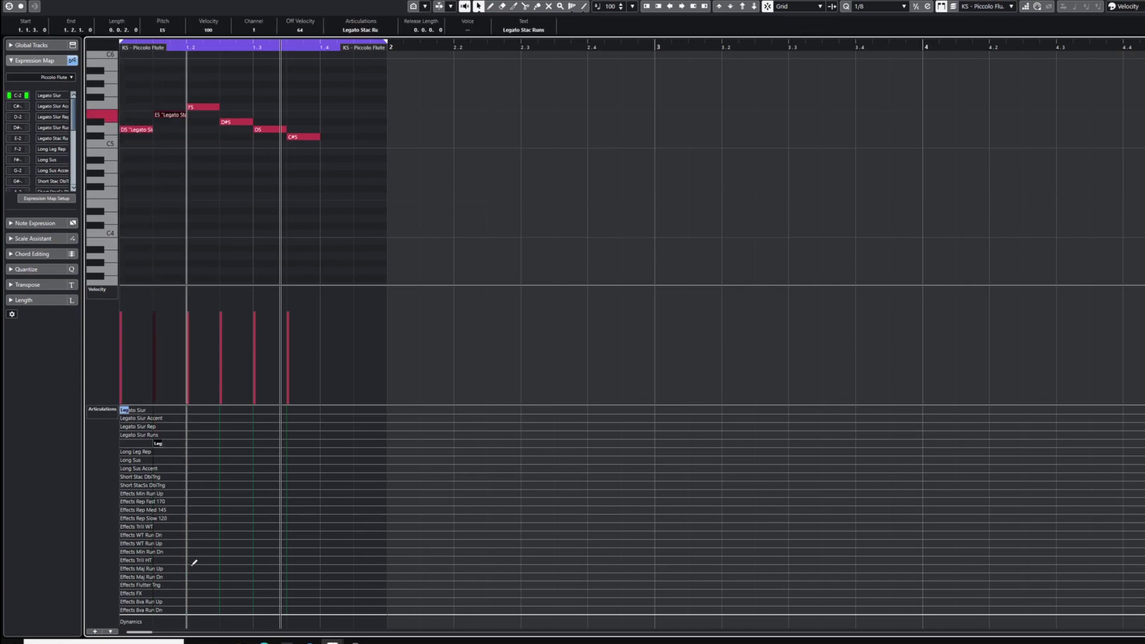
pyautogui.click(193, 592)
pyautogui.click(226, 560)
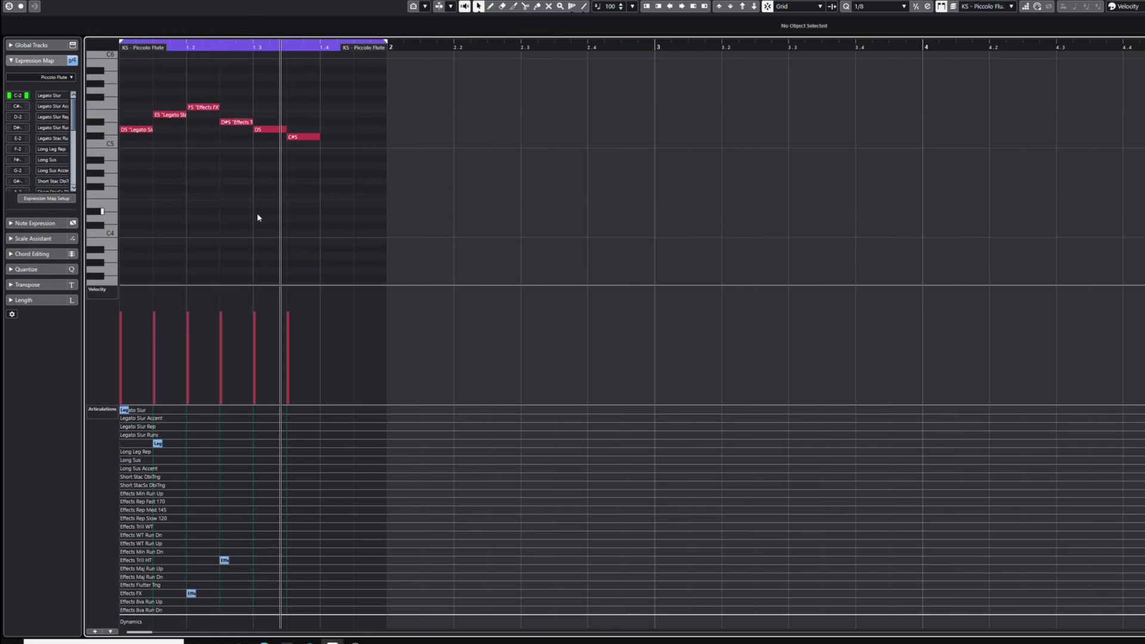
# Play back the piccolo flute phrase and reduce the height of the articulation lane
pyautogui.moveTo(173, 44); pyautogui.dragTo(94, 50)
pyautogui.press('space')
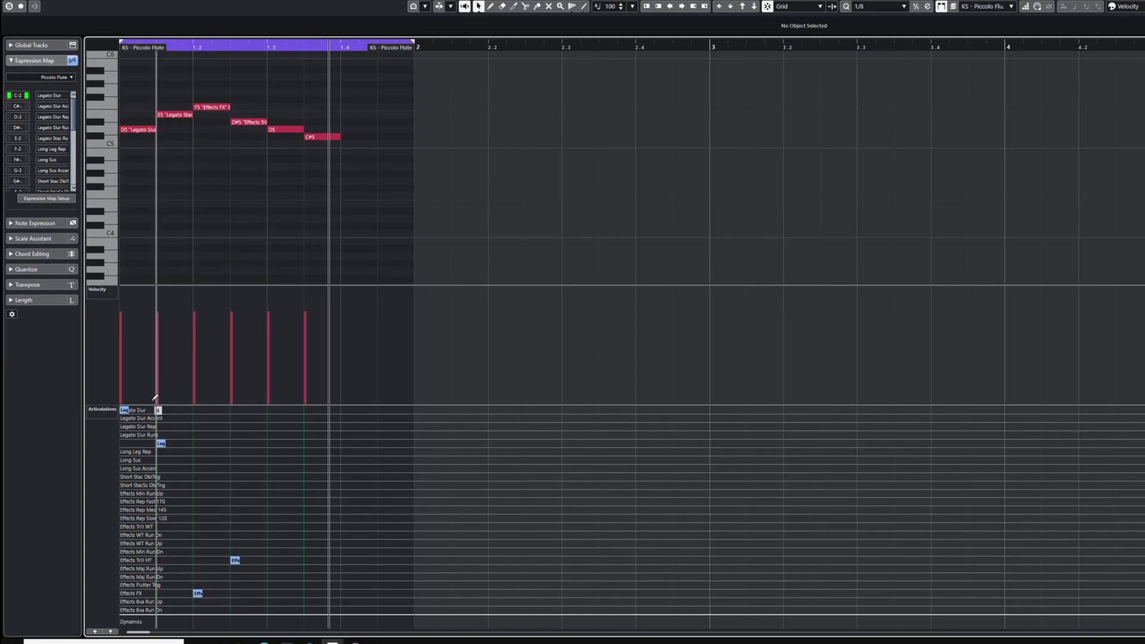
pyautogui.moveTo(153, 405); pyautogui.dragTo(160, 456)
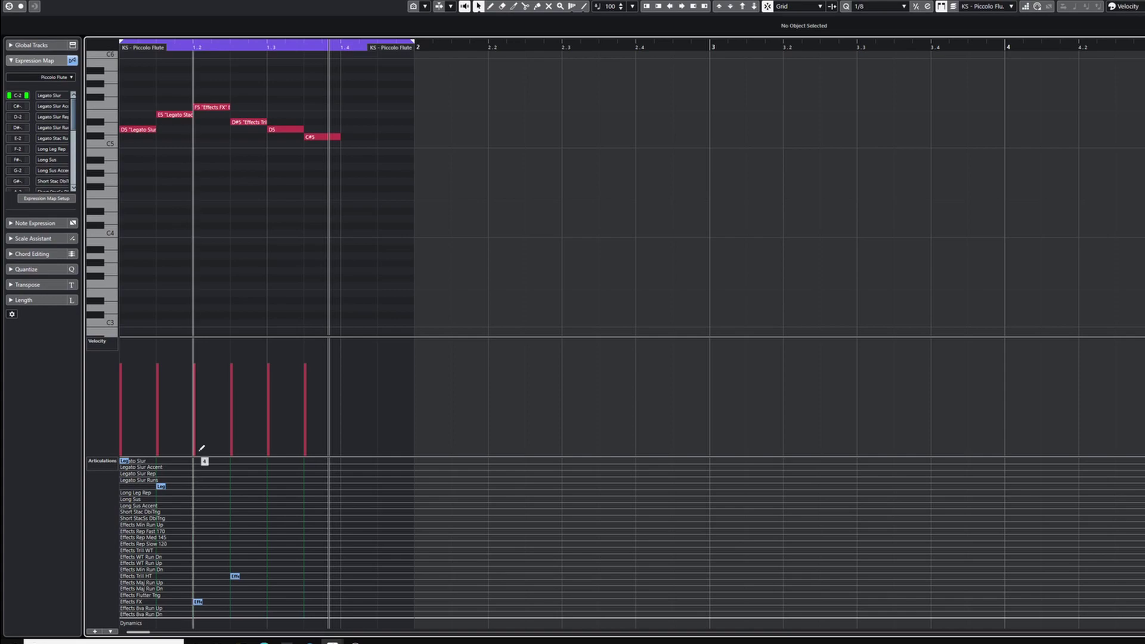
pyautogui.moveTo(199, 456); pyautogui.dragTo(228, 496)
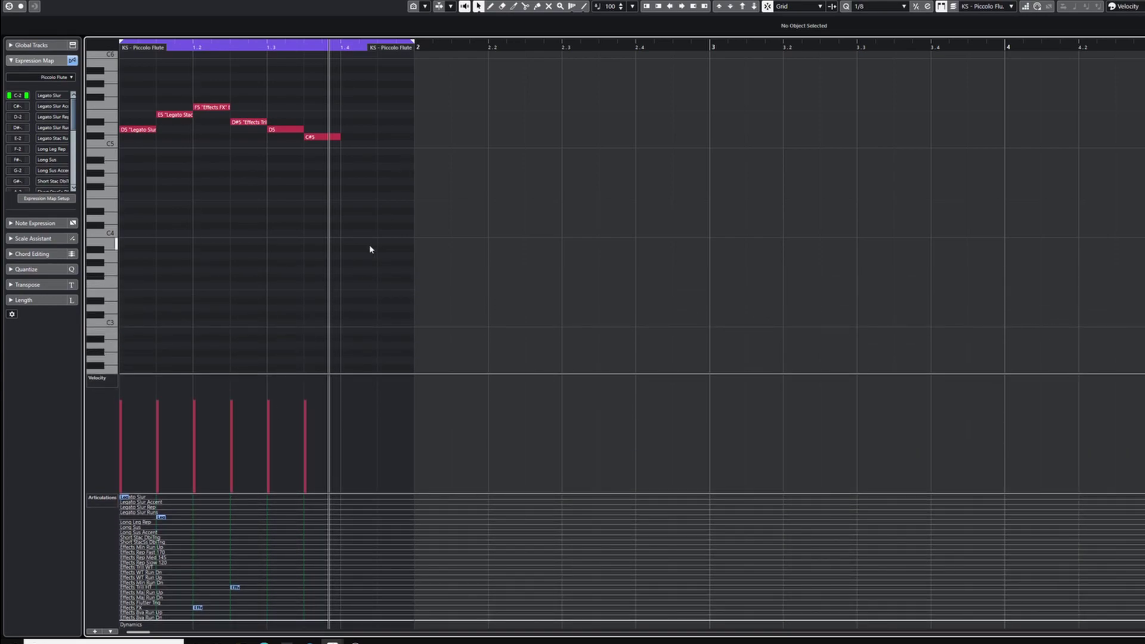
# Assign the Effects Trill WT articulation to the last two notes, D5 and C#5, together
pyautogui.moveTo(382, 230); pyautogui.dragTo(285, 93)
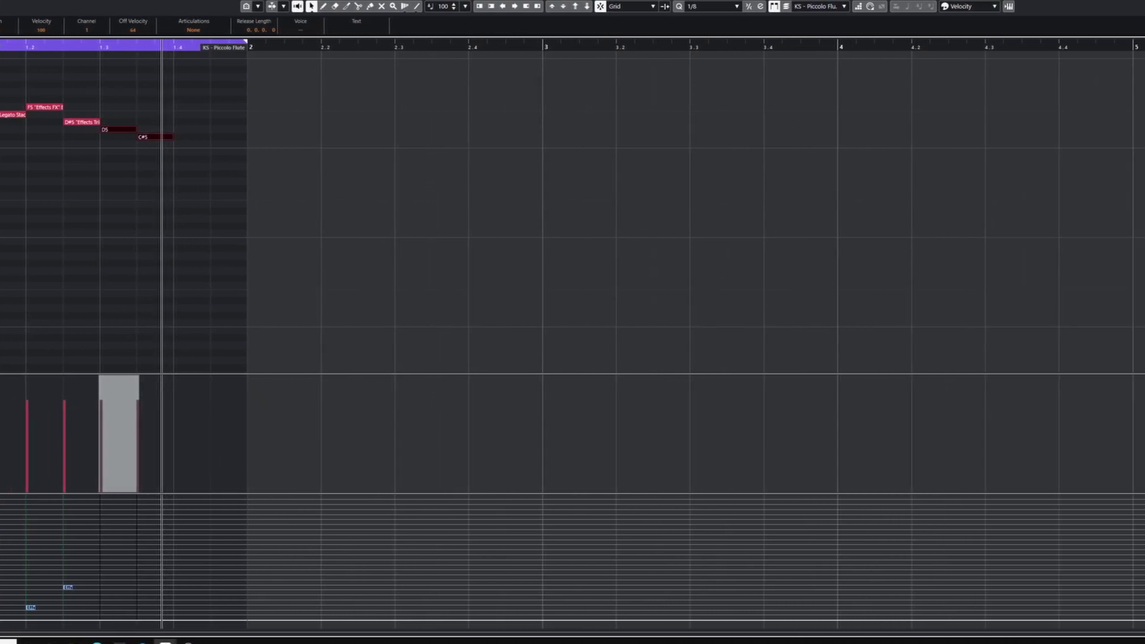
pyautogui.click(1127, 7)
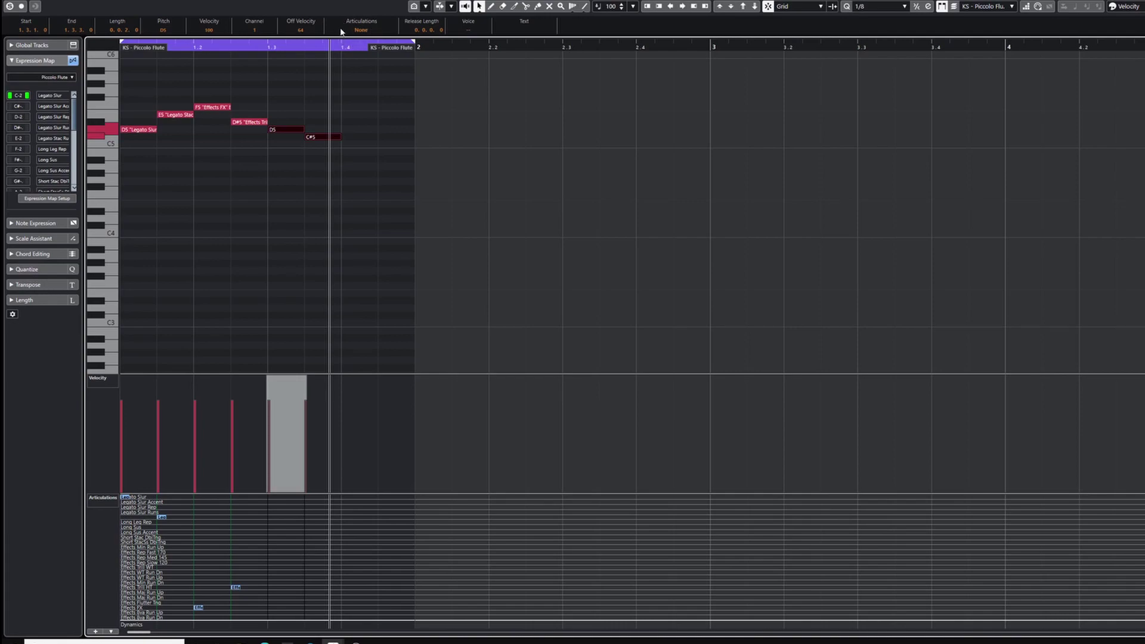
pyautogui.click(360, 31)
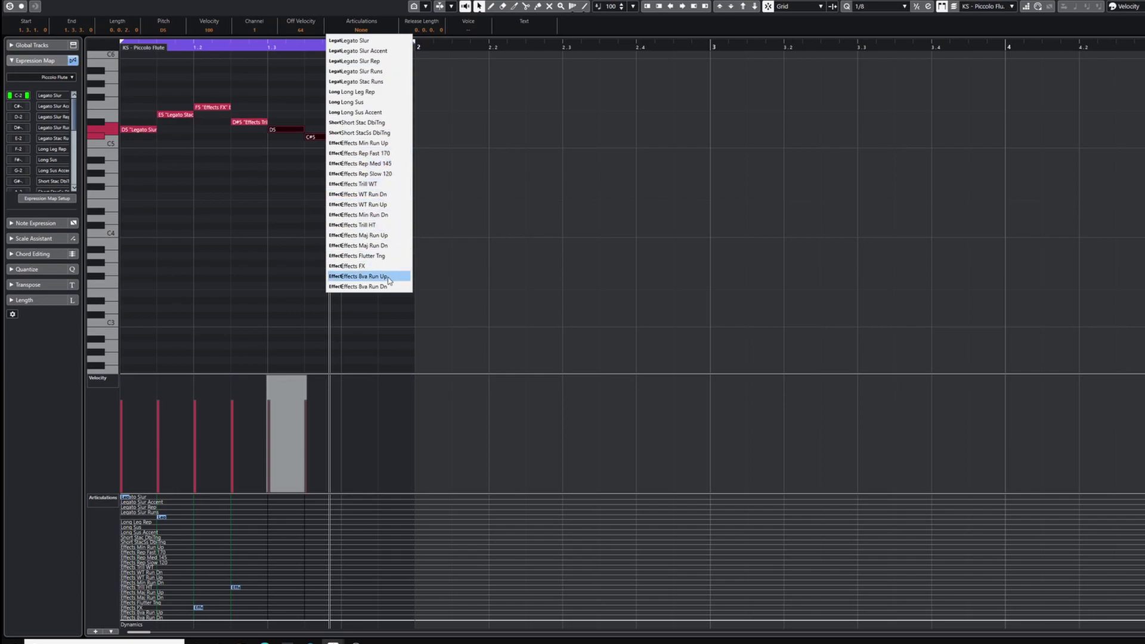
pyautogui.click(389, 190)
pyautogui.click(340, 191)
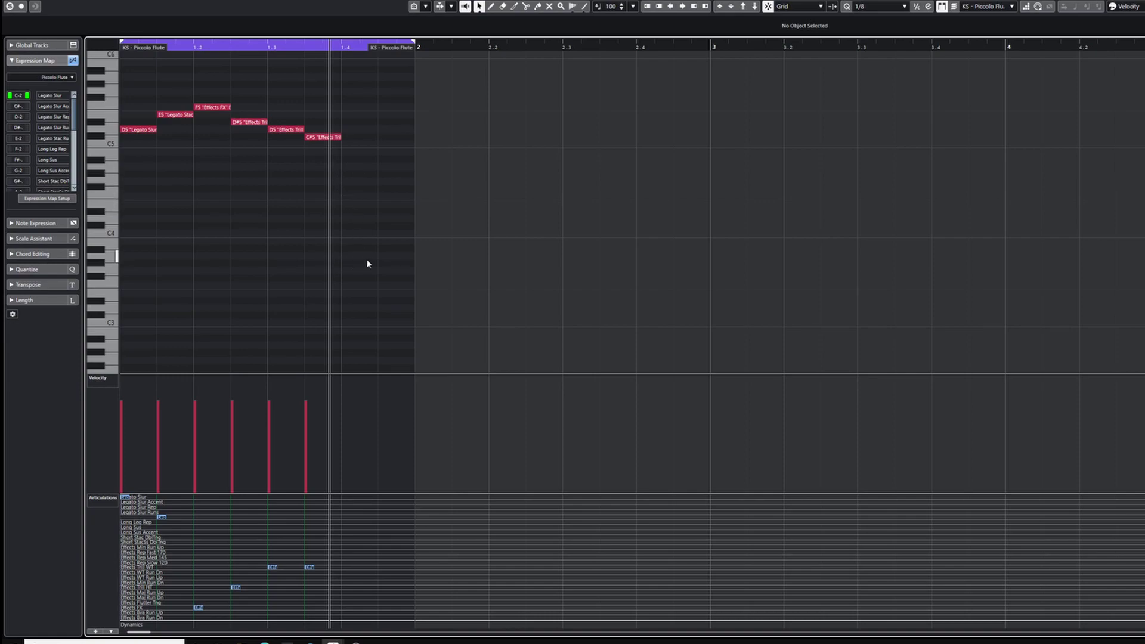
# Select all the notes, close the Key Editor and delete the MIDI part from the KS - Piccolo Flute track
pyautogui.moveTo(366, 260); pyautogui.dragTo(122, 56)
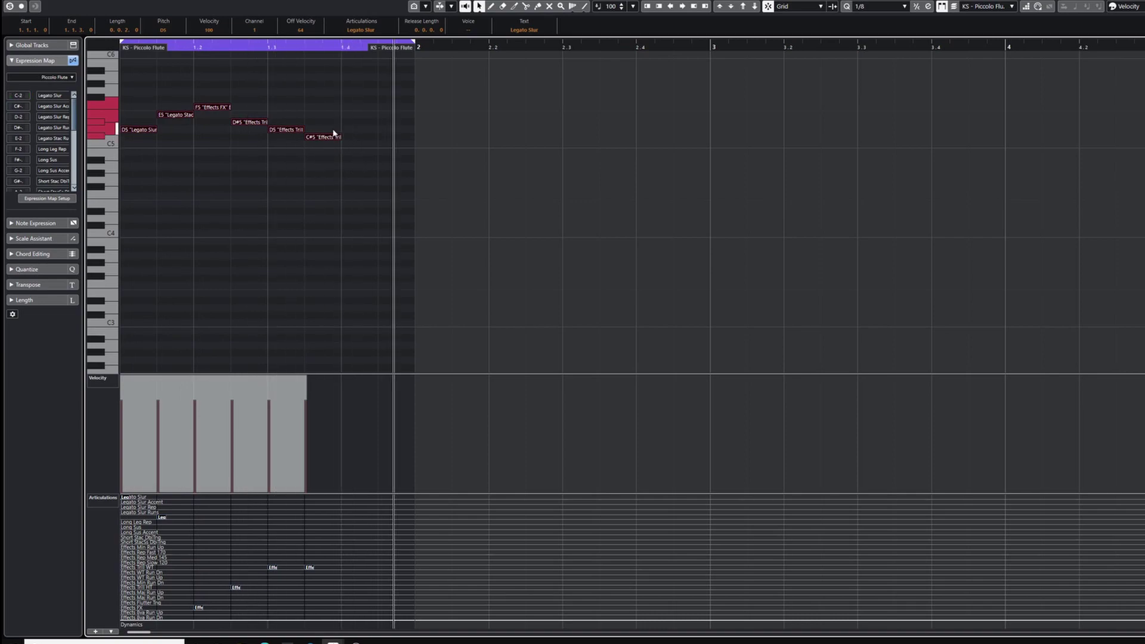
pyautogui.press('Escape')
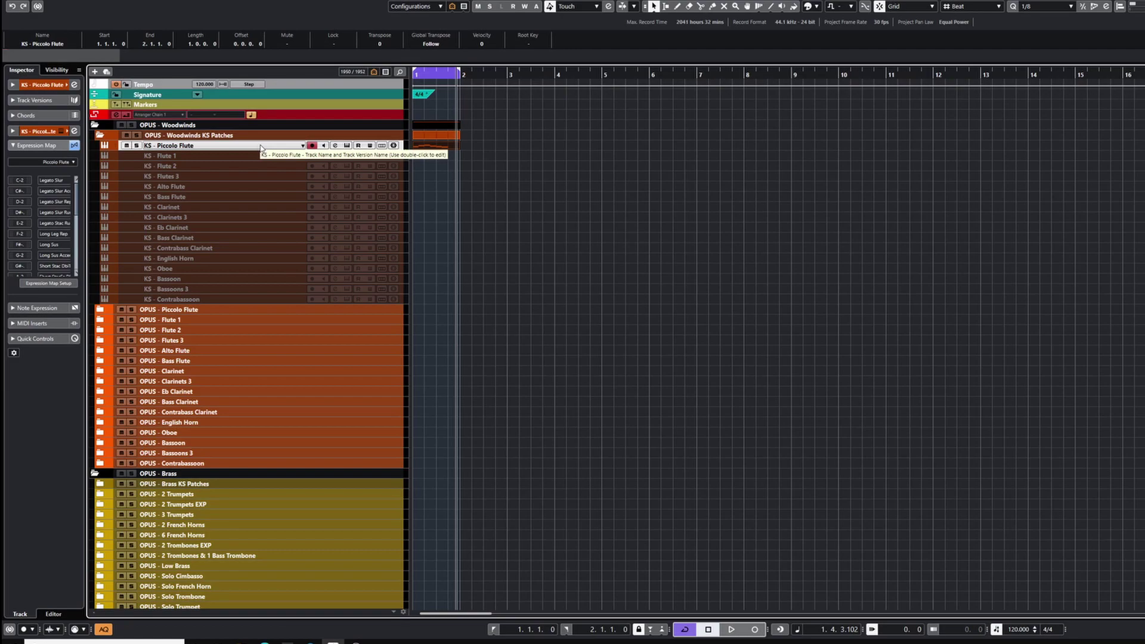
pyautogui.press('Delete')
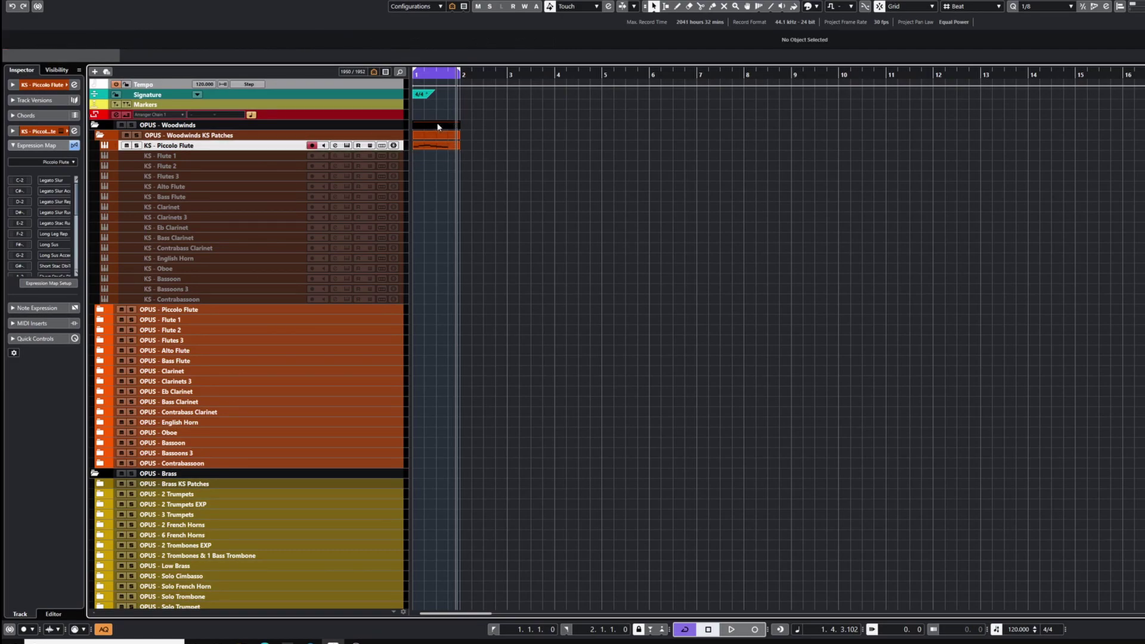
# Disable the KS - Piccolo Flute track, select the neighbouring flute KS tracks in turn, and collapse the Woodwinds KS Patches folder
pyautogui.rightClick(256, 145)
pyautogui.click(350, 313)
pyautogui.click(186, 157)
pyautogui.click(187, 167)
pyautogui.click(188, 175)
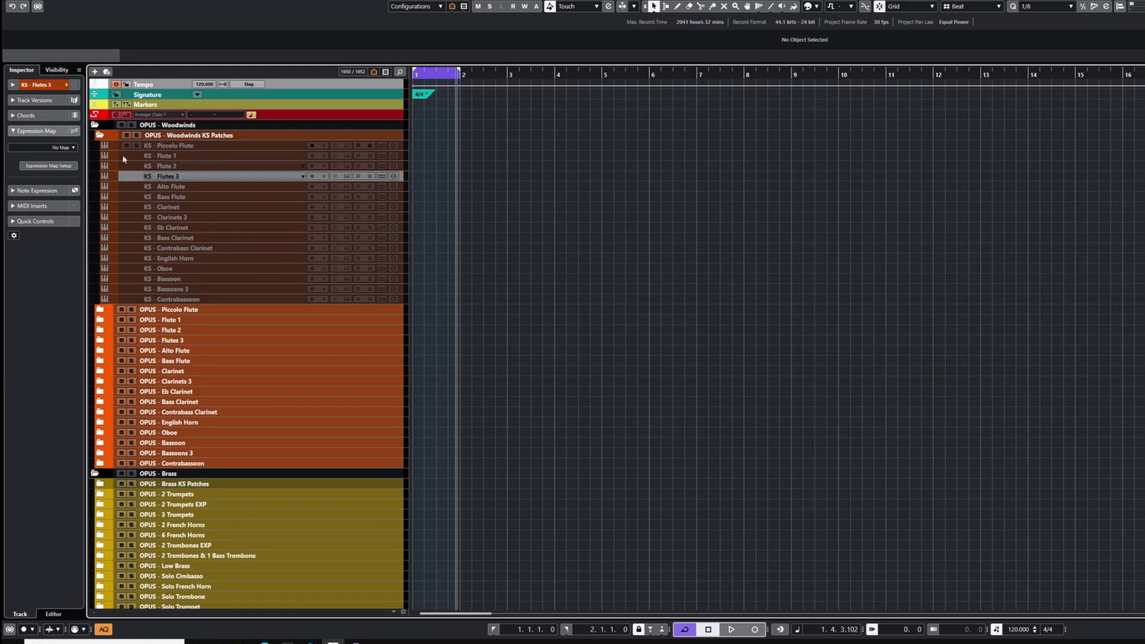
pyautogui.click(101, 136)
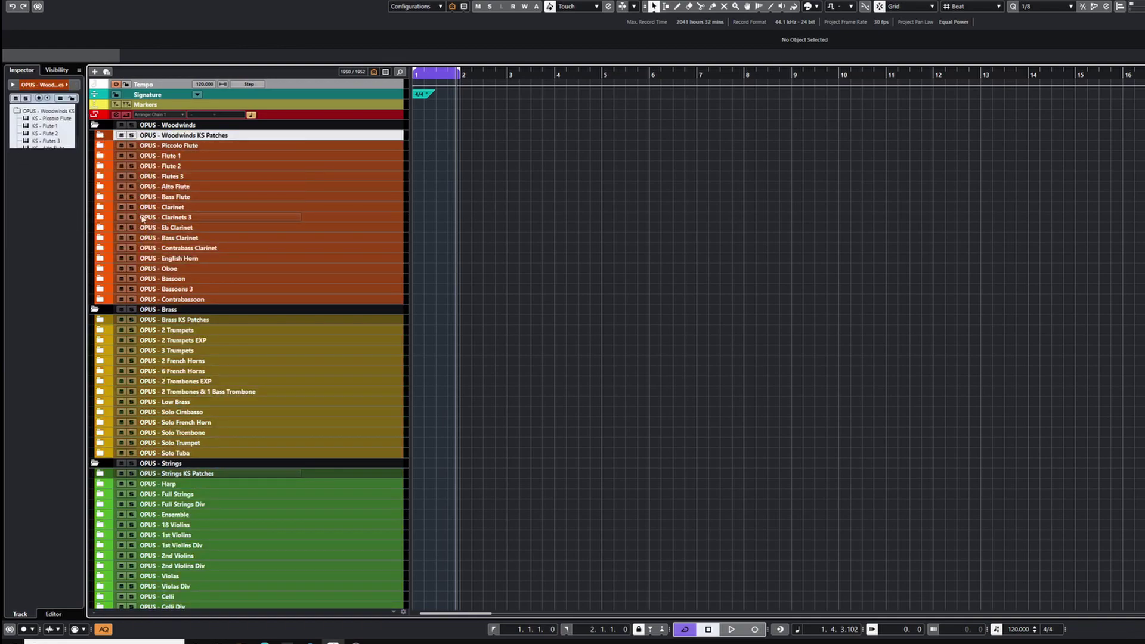
# Expand the OPUS - Clarinet folder and select the CL - Legato Slur track
pyautogui.click(100, 206)
pyautogui.click(215, 218)
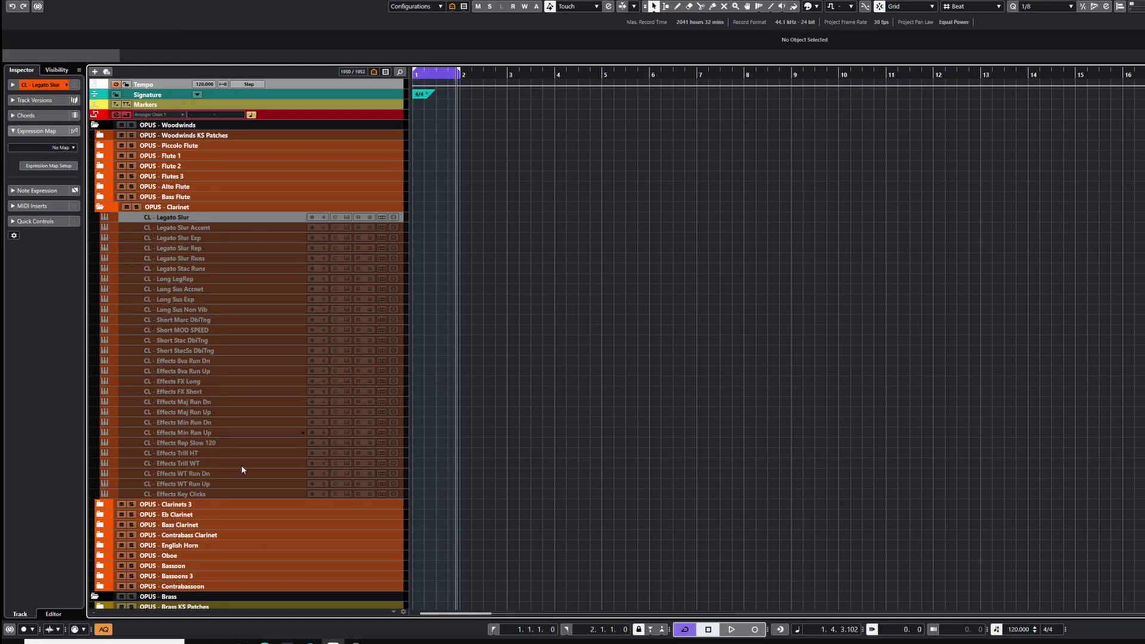
# Select every clarinet track from CL - Legato Slur through CL - Effects Key Clicks and enable them all
pyautogui.keyDown('shift'); pyautogui.click(236, 489); pyautogui.keyUp('shift')
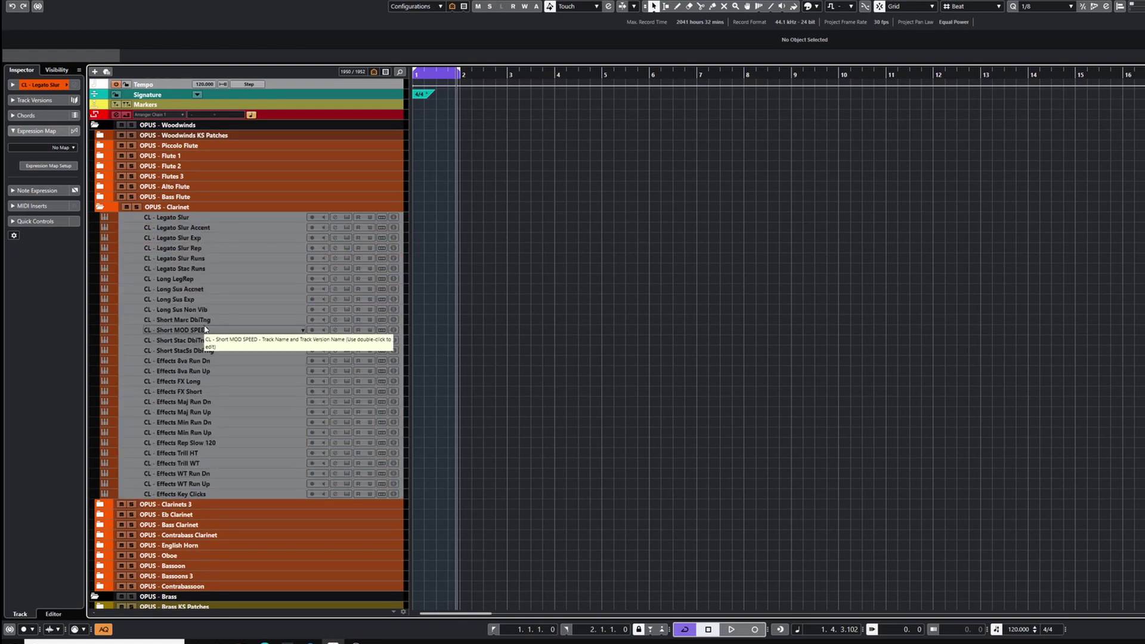
pyautogui.rightClick(197, 215)
pyautogui.click(297, 383)
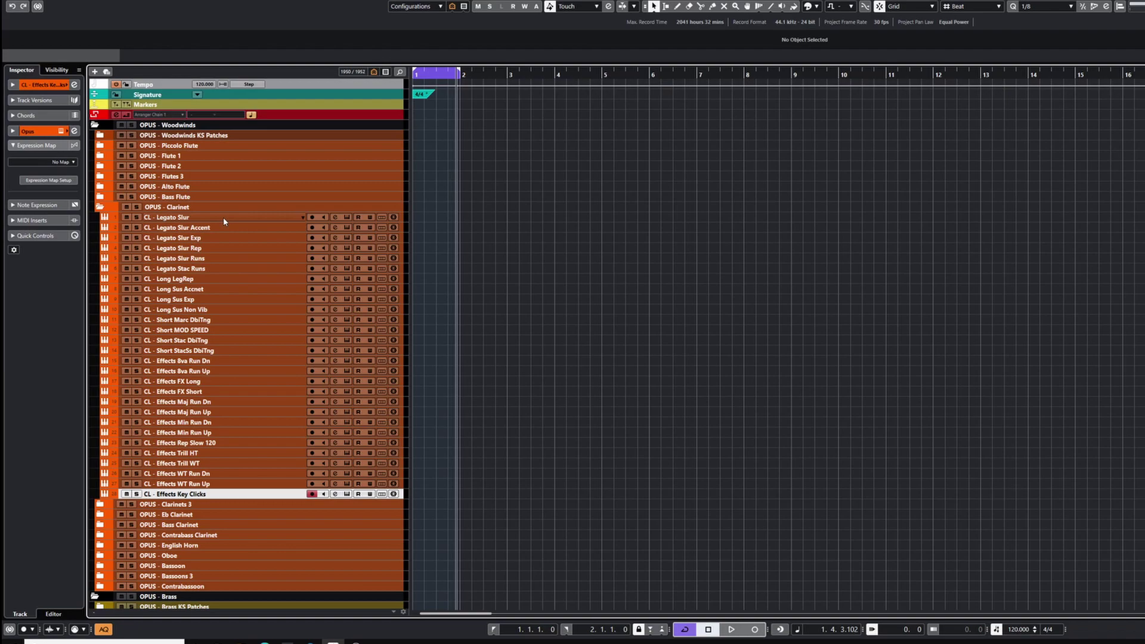
# Open the MixConsole and filter its channel types to hide group channels and show instrument channels
pyautogui.press('F3')
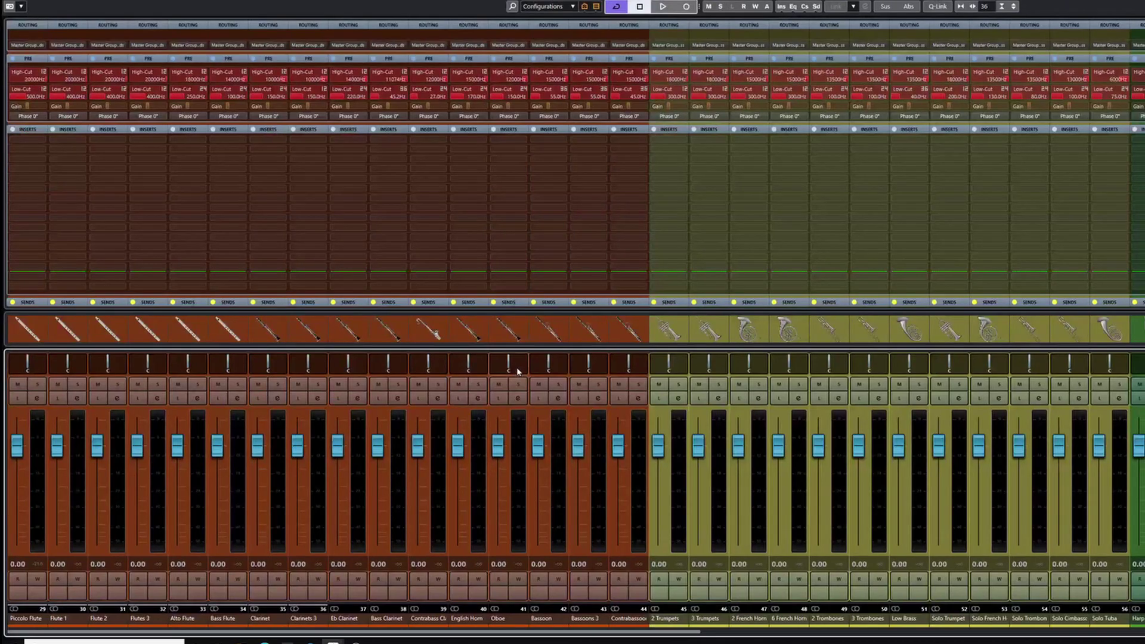
pyautogui.click(597, 8)
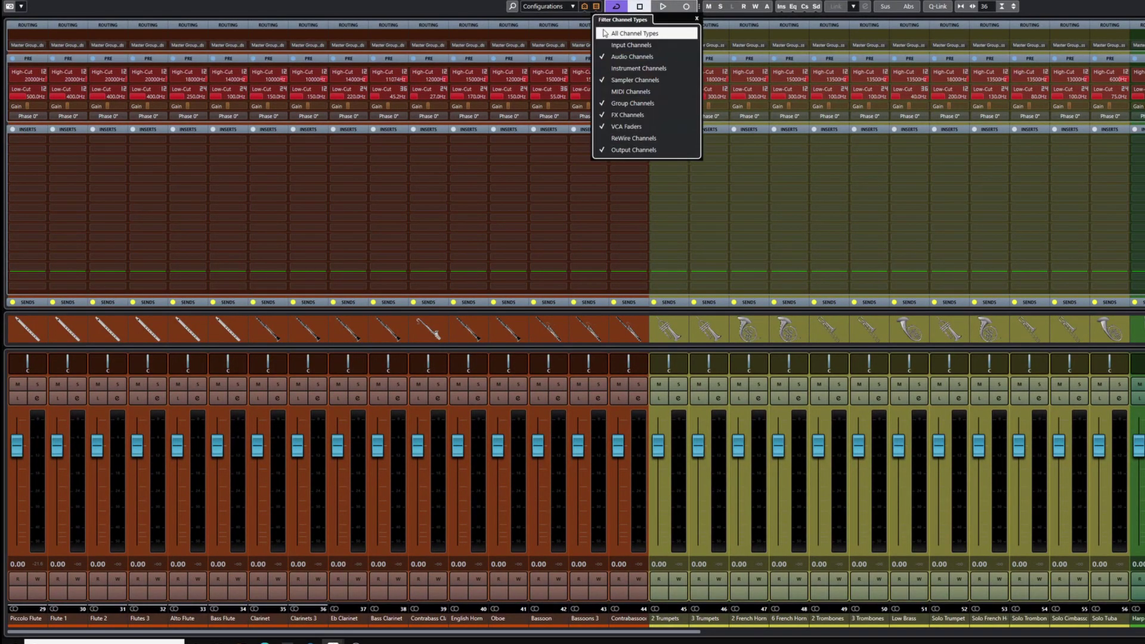
pyautogui.click(605, 105)
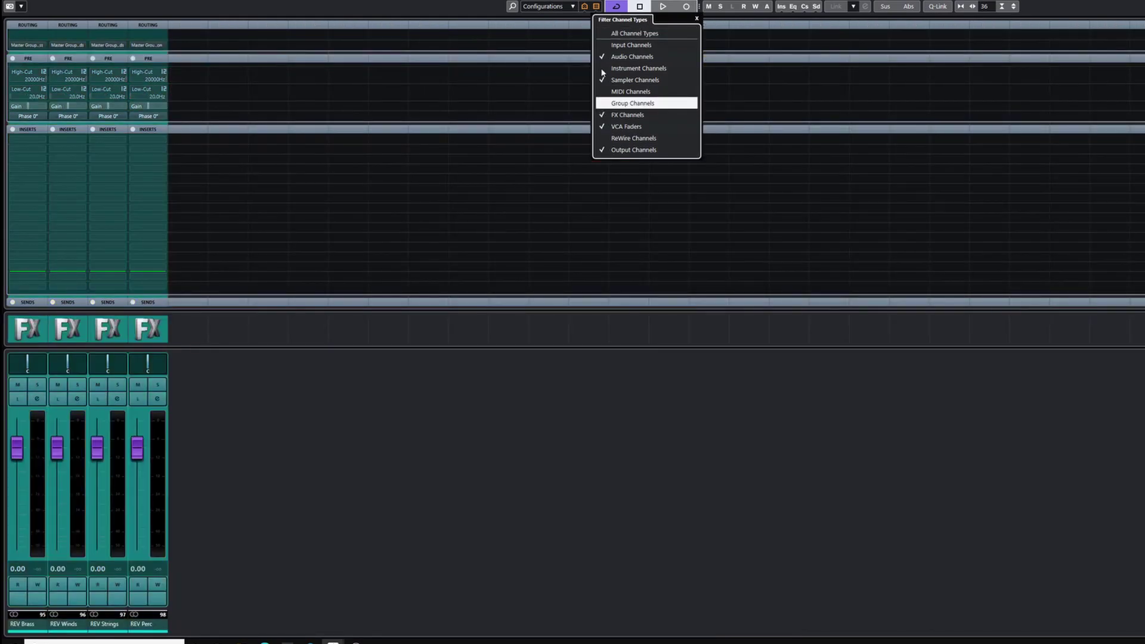
pyautogui.click(601, 68)
pyautogui.click(126, 528)
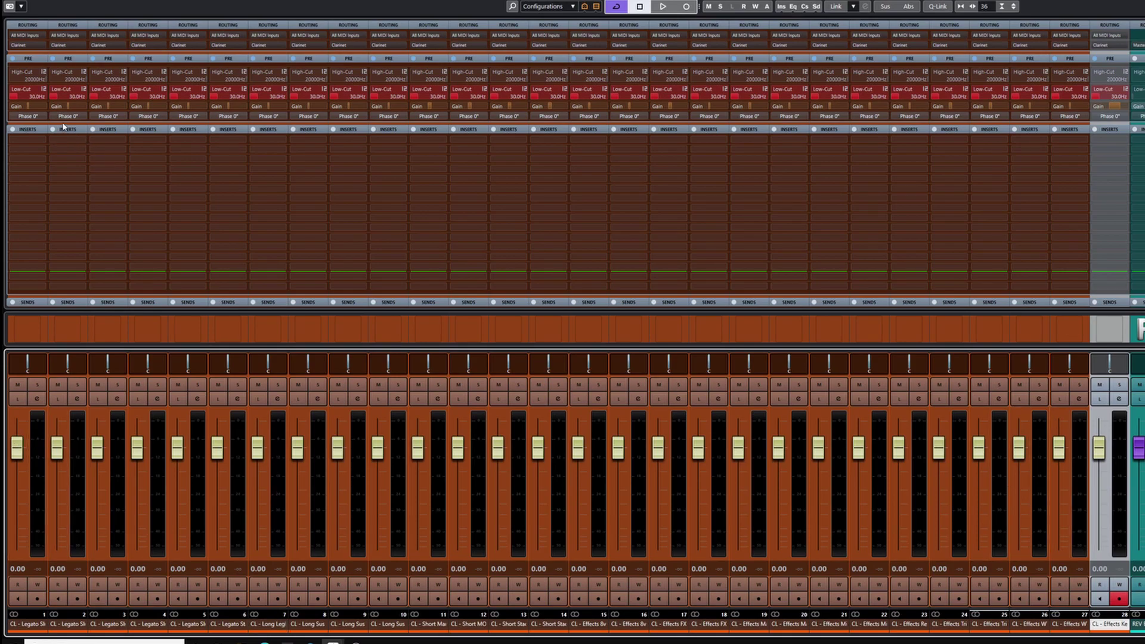
pyautogui.scroll(3, 56, 109)
pyautogui.scroll(5, 94, 110)
pyautogui.scroll(1, 199, 108)
pyautogui.click(549, 7)
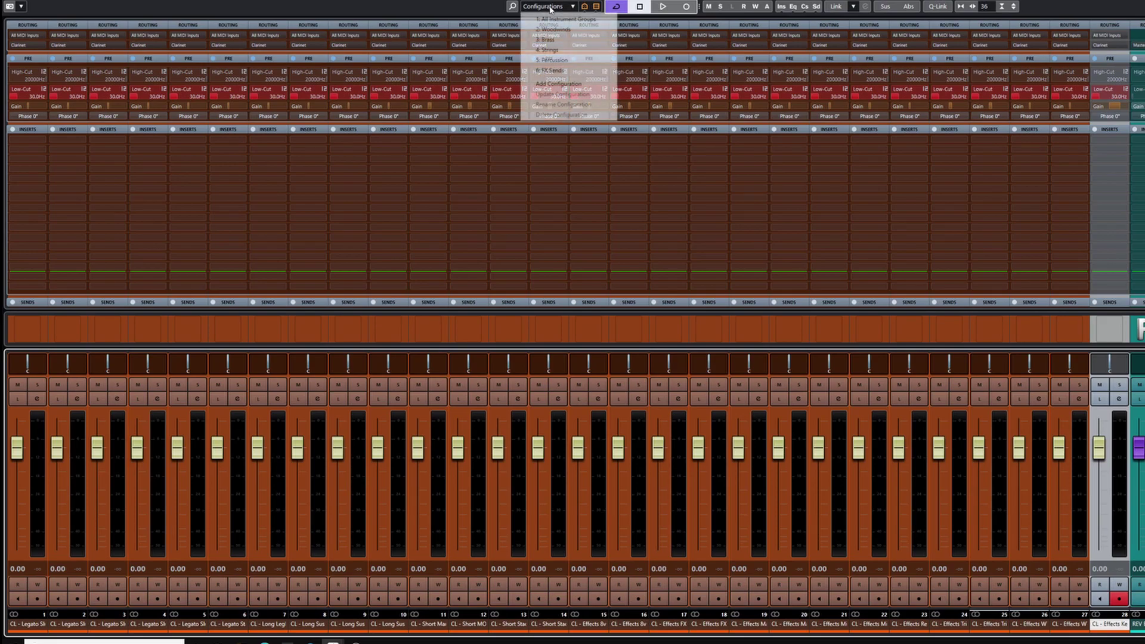
pyautogui.click(552, 6)
# Filter the mixer's channel types to hide instrument channels and show group channels again
pyautogui.click(596, 7)
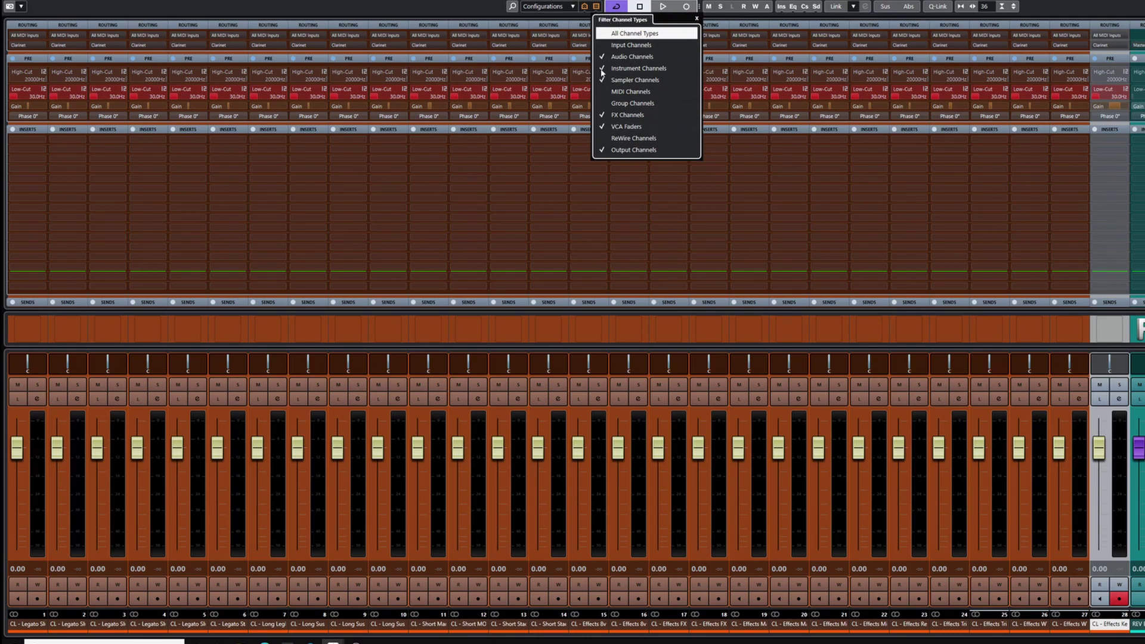
pyautogui.click(602, 70)
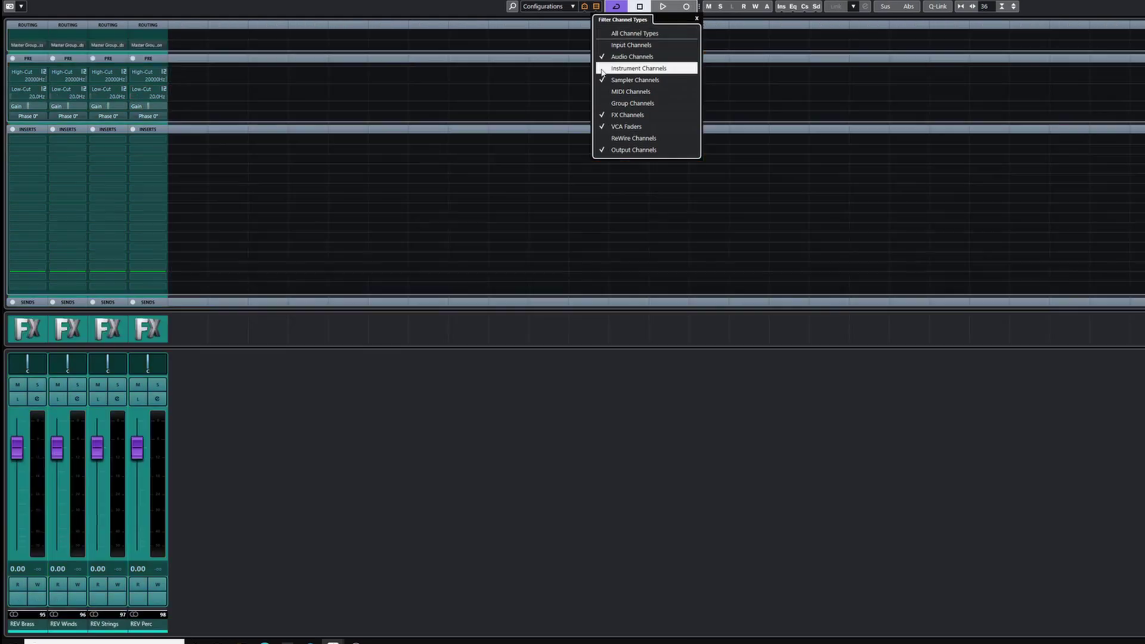
pyautogui.click(602, 103)
pyautogui.click(884, 245)
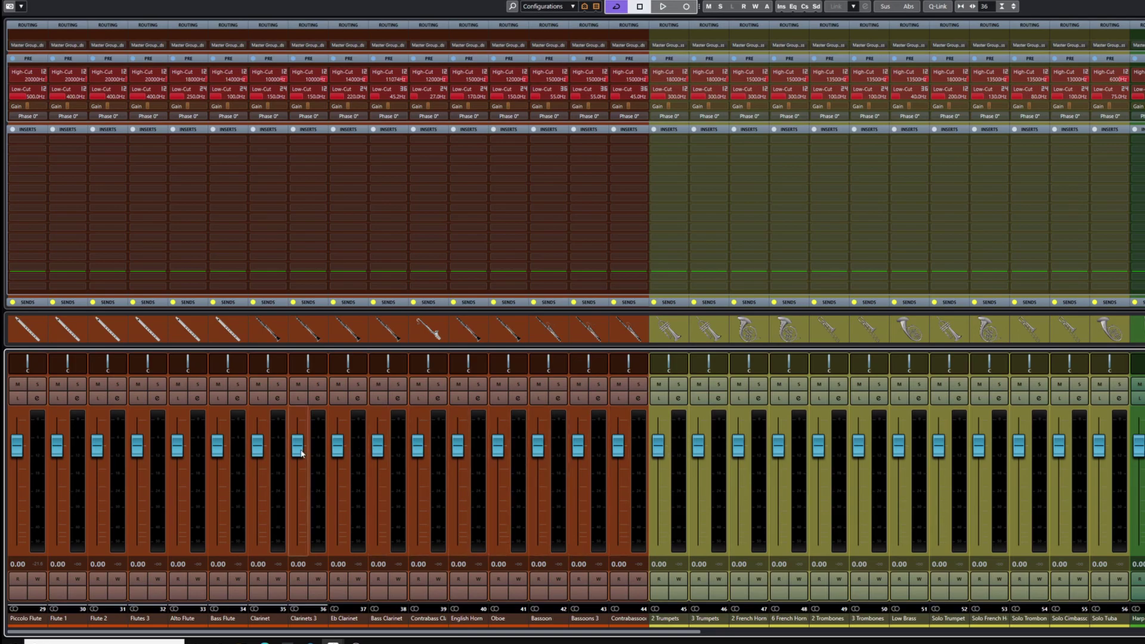
# Try lowering the Clarinet group fader to about -7.66 and the Snare Drums fader slightly, resetting each to 0.00
pyautogui.moveTo(257, 445); pyautogui.dragTo(257, 478)
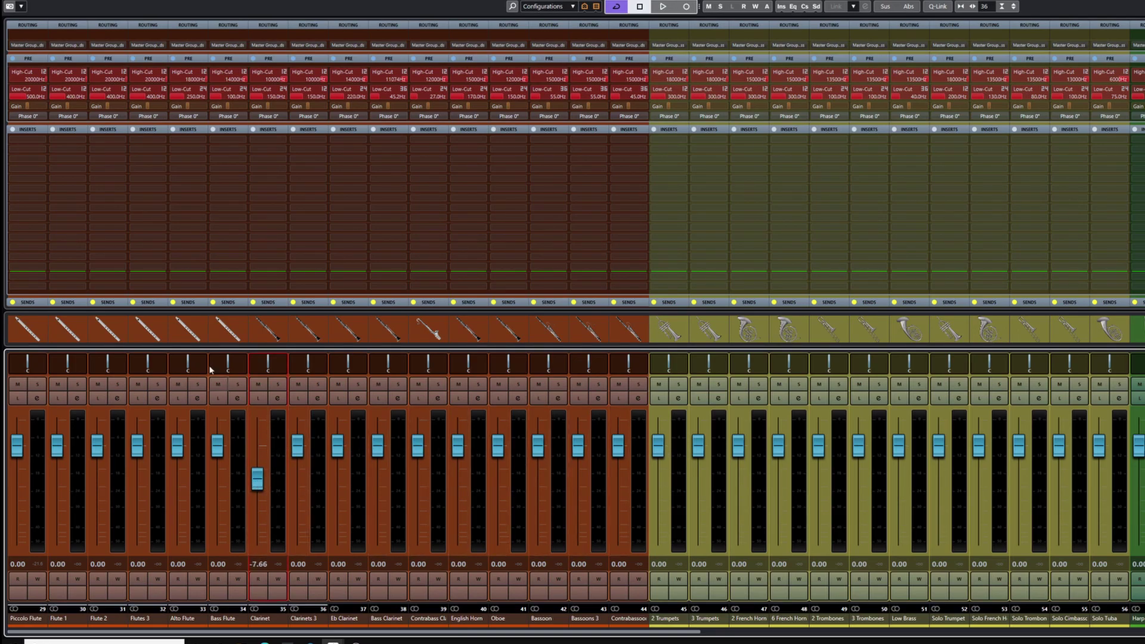
pyautogui.keyDown('ctrl'); pyautogui.click(257, 479); pyautogui.keyUp('ctrl')
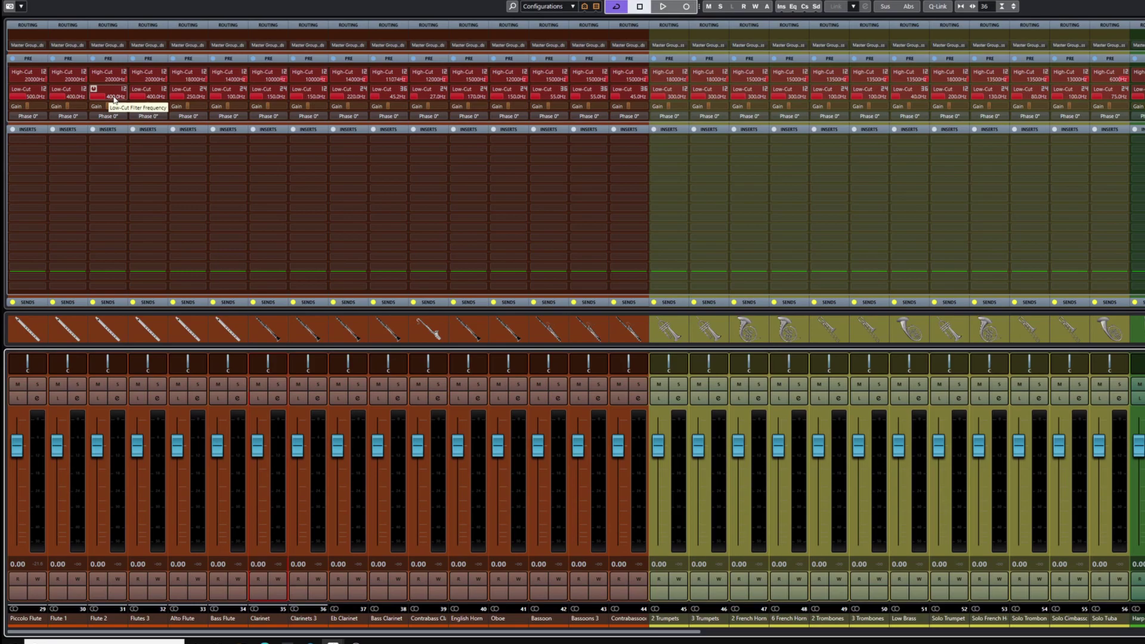
pyautogui.moveTo(591, 635); pyautogui.dragTo(1142, 634)
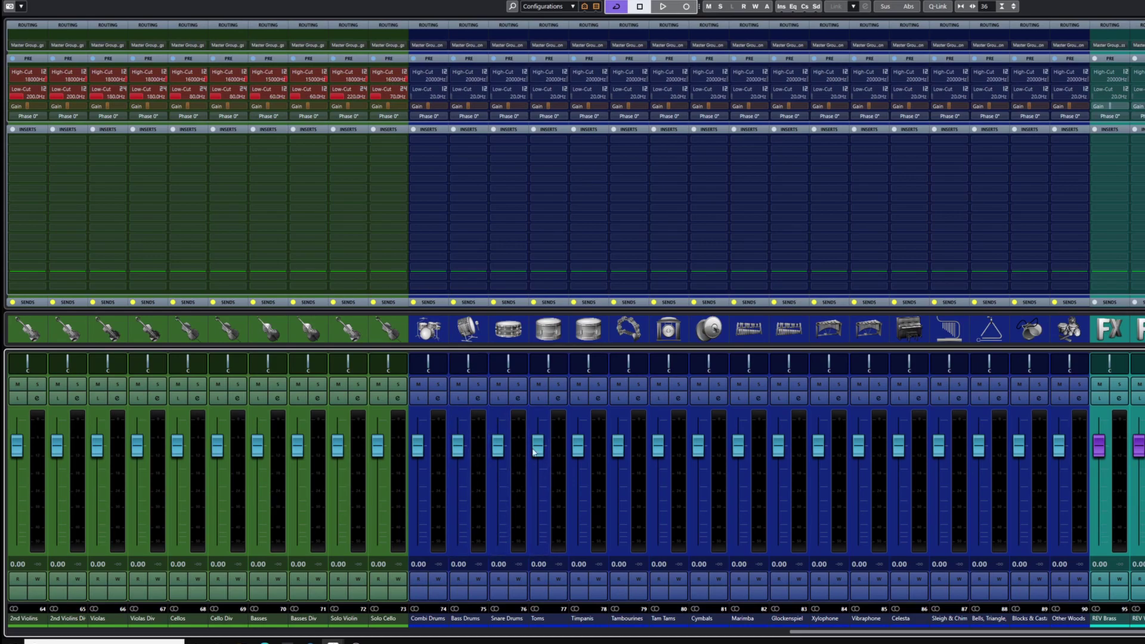
pyautogui.moveTo(497, 444)
pyautogui.mouseDown()
pyautogui.moveTo(504, 499)
pyautogui.moveTo(493, 454)
pyautogui.mouseUp()
pyautogui.click(488, 456)
pyautogui.keyDown('ctrl'); pyautogui.click(497, 446); pyautogui.keyUp('ctrl')
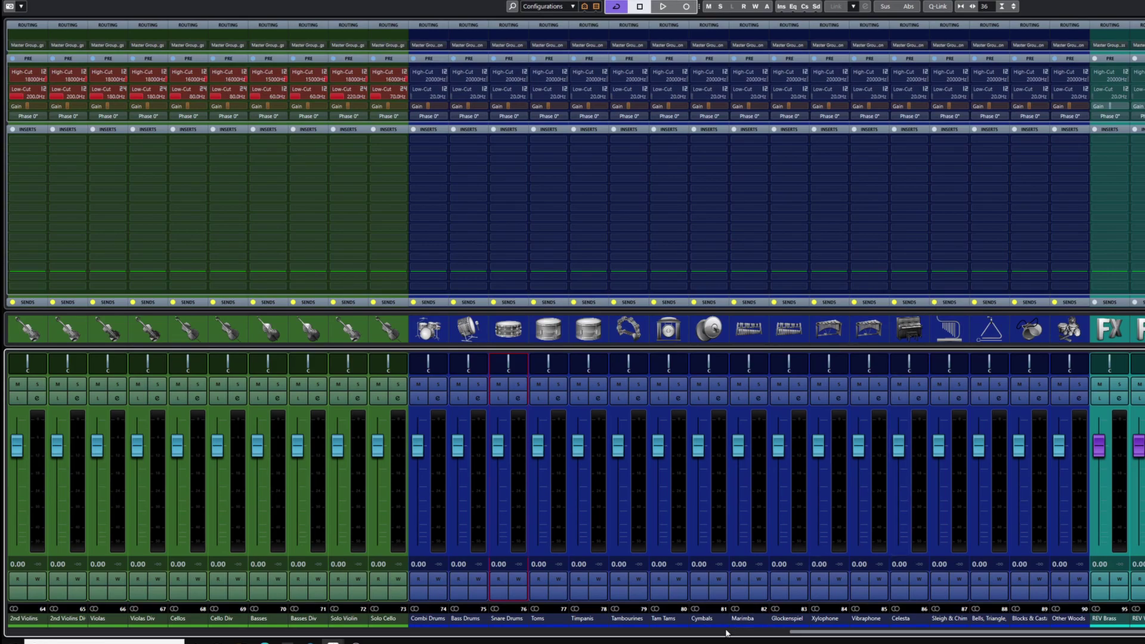
# Try the brass Master Group fader at about 2.83 and the woodwinds one at about -1.28, resetting both to 0.00
pyautogui.moveTo(805, 634); pyautogui.dragTo(249, 623)
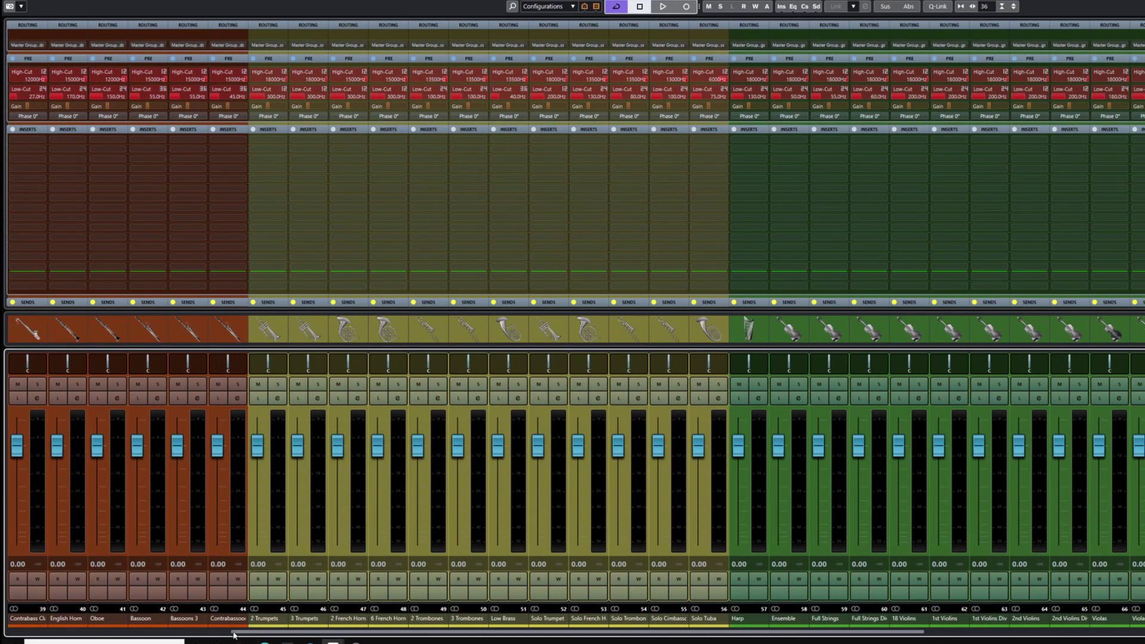
pyautogui.hscroll(-5, 543, 372)
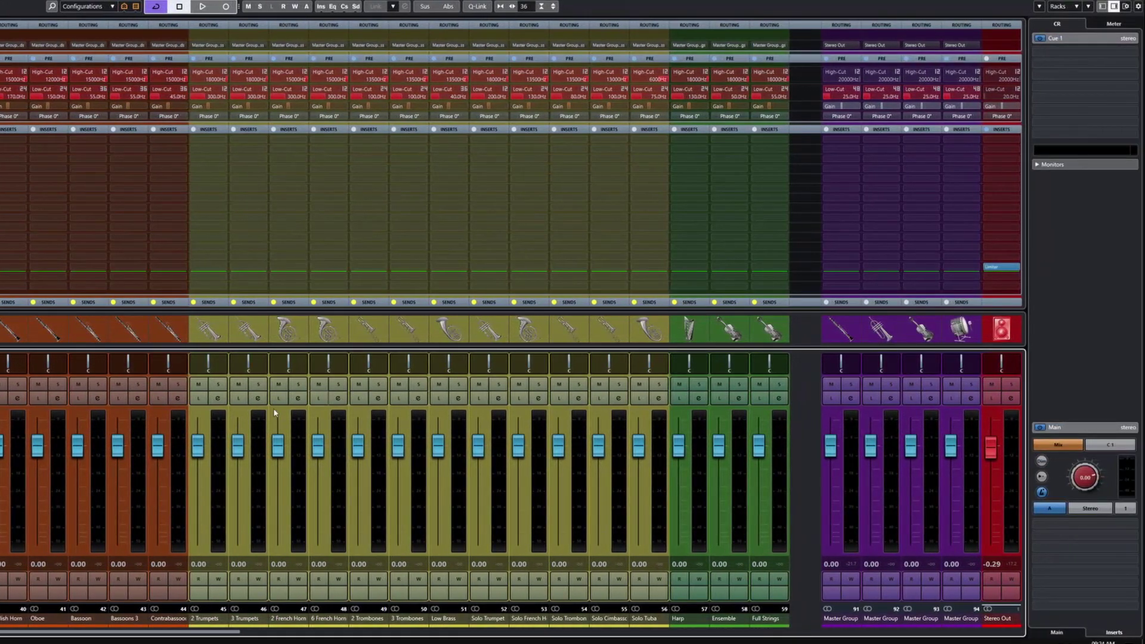
pyautogui.hscroll(5, 58, 636)
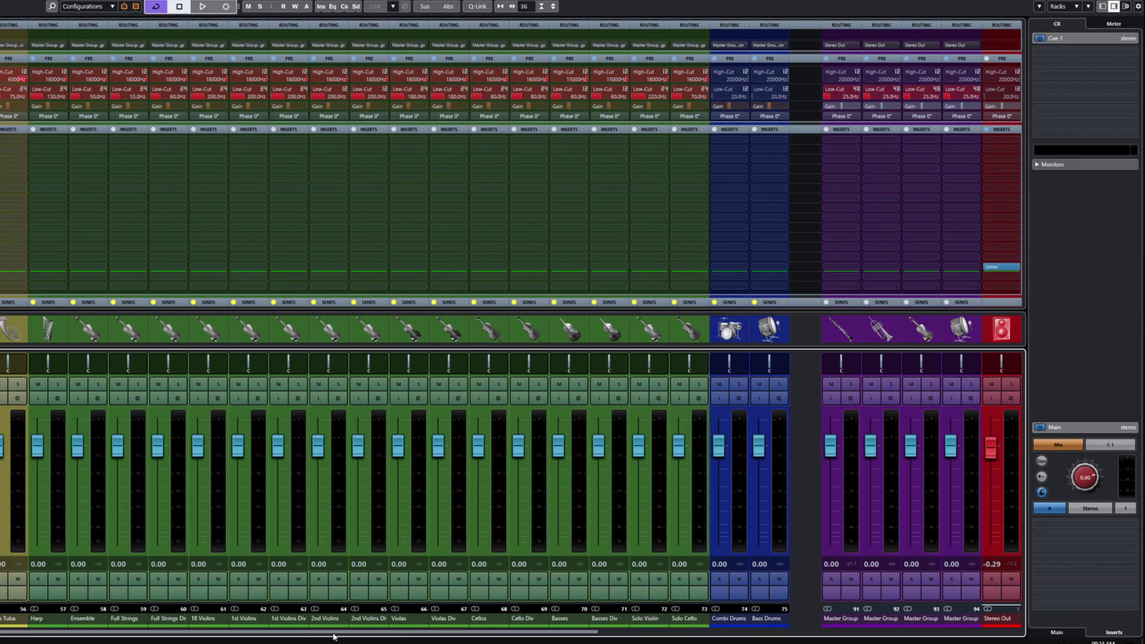
pyautogui.hscroll(5, 856, 622)
pyautogui.click(856, 622)
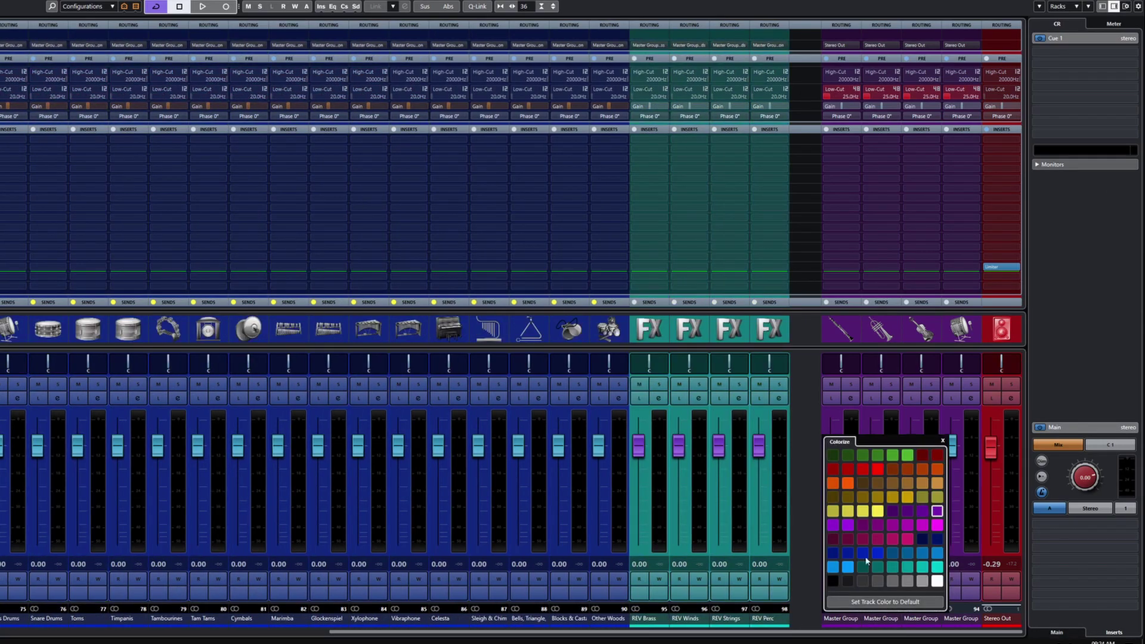
pyautogui.click(814, 449)
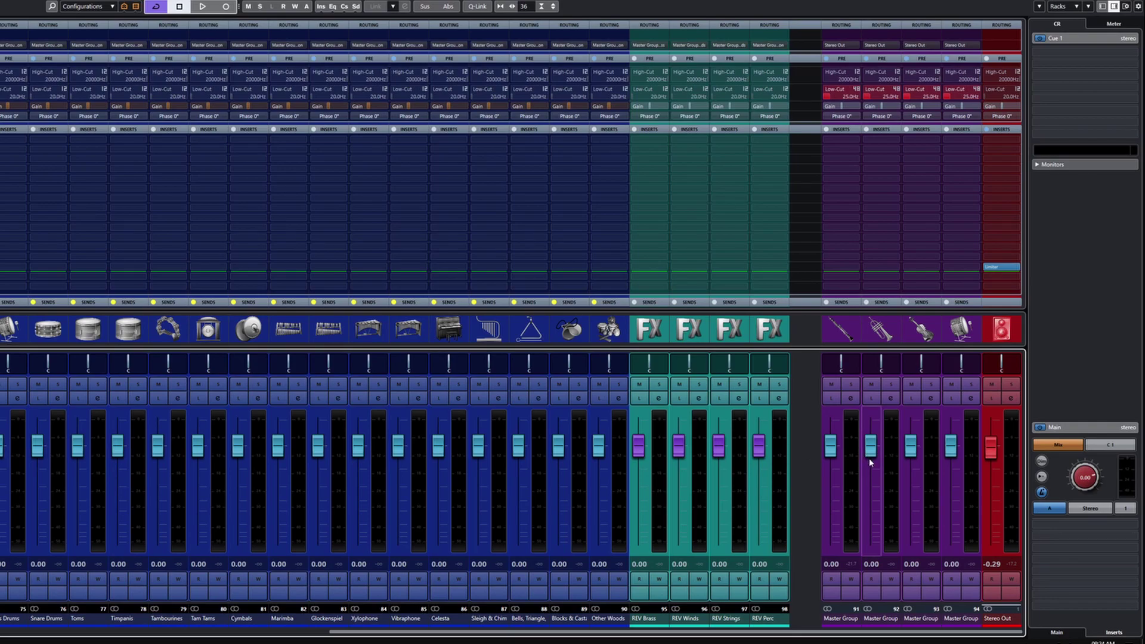
pyautogui.moveTo(870, 457); pyautogui.dragTo(879, 436)
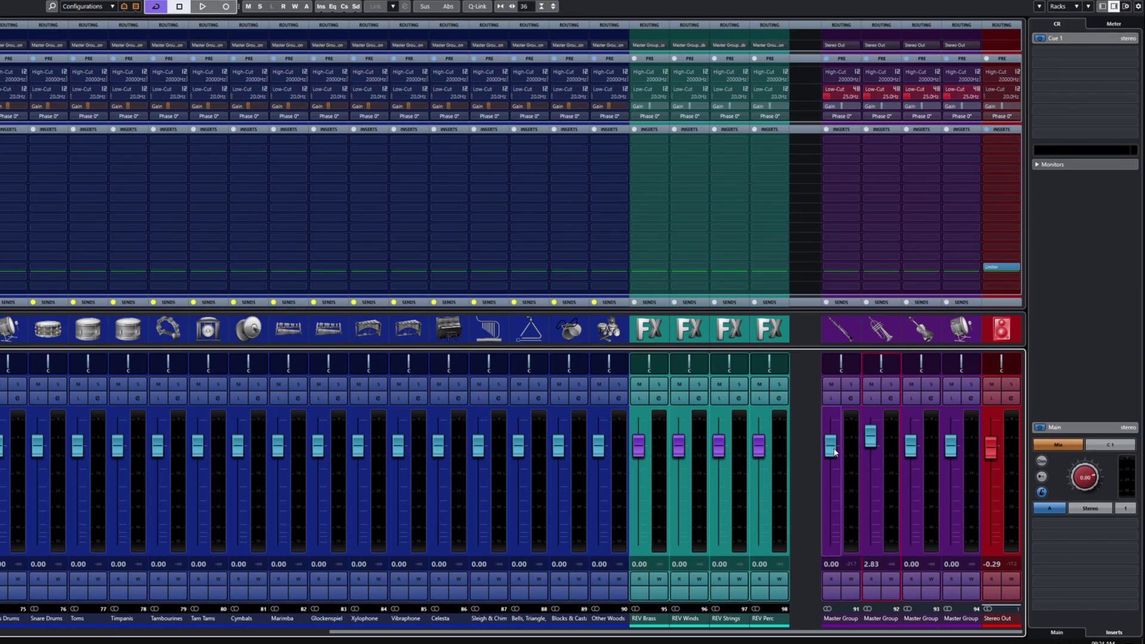
pyautogui.moveTo(833, 452); pyautogui.dragTo(834, 459)
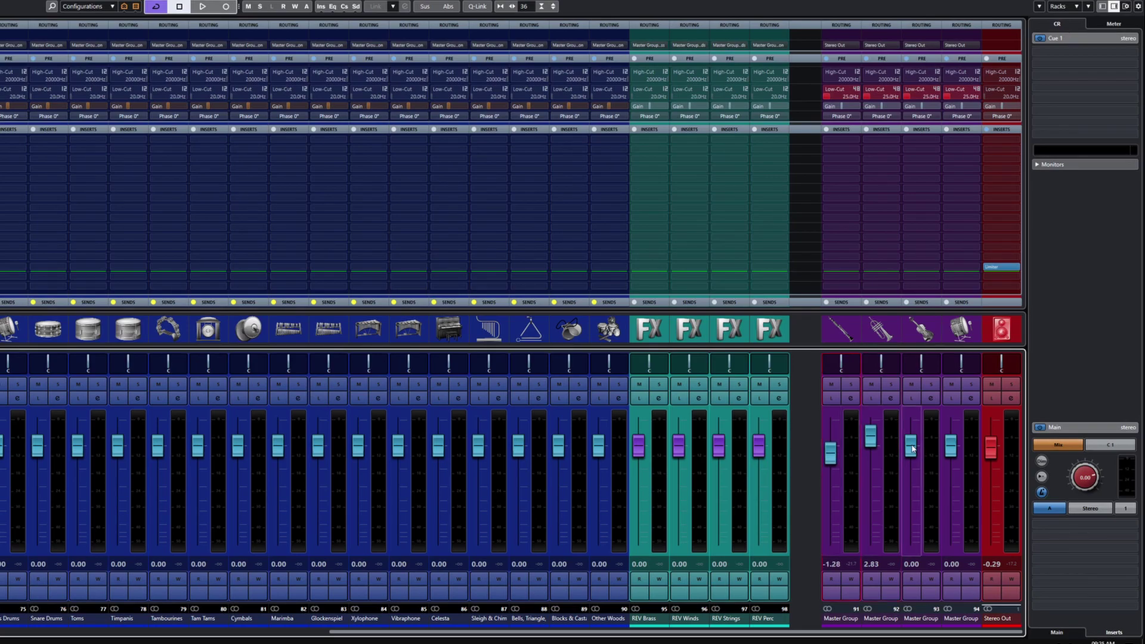
pyautogui.keyDown('ctrl'); pyautogui.click(871, 440); pyautogui.keyUp('ctrl')
pyautogui.keyDown('ctrl'); pyautogui.click(830, 453); pyautogui.keyUp('ctrl')
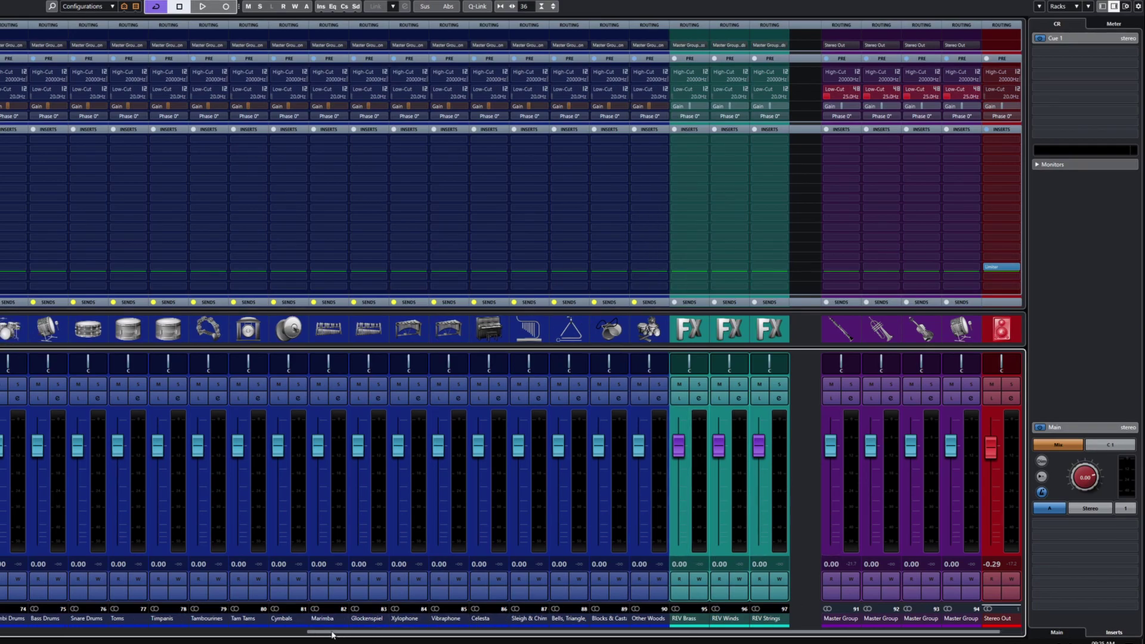
# Expand the Sends rack and try a lower REV Strings send level on the Violas channel, resetting it to 0.00
pyautogui.moveTo(337, 635); pyautogui.dragTo(2, 639)
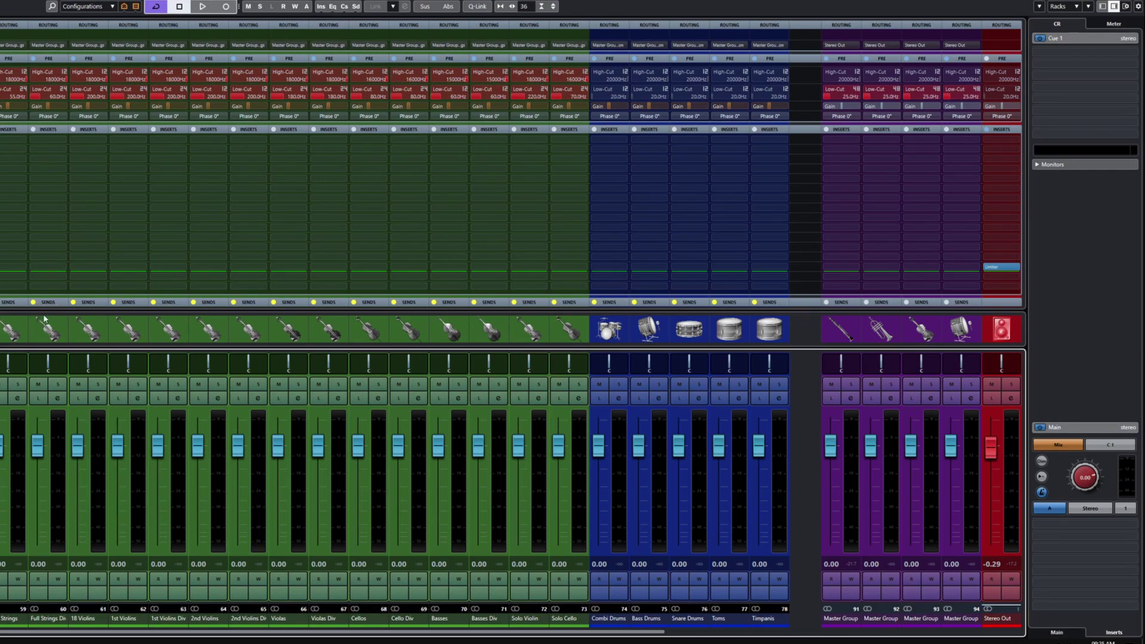
pyautogui.click(291, 304)
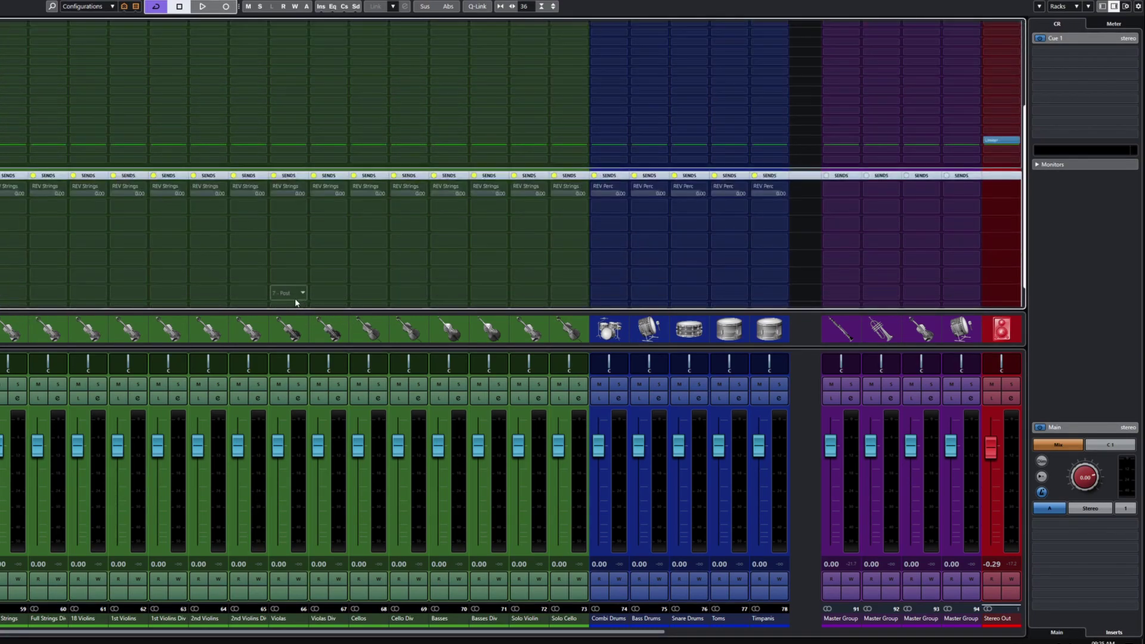
pyautogui.click(274, 162)
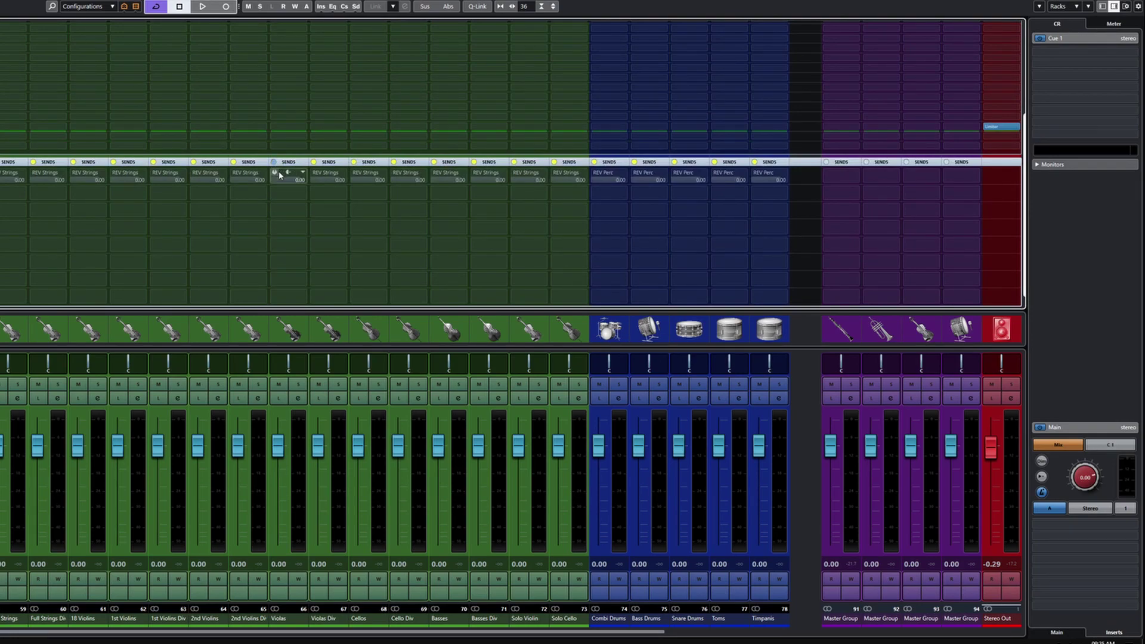
pyautogui.moveTo(297, 182)
pyautogui.mouseDown()
pyautogui.moveTo(266, 185)
pyautogui.moveTo(283, 187)
pyautogui.mouseUp()
pyautogui.scroll(1, 286, 182)
pyautogui.keyDown('ctrl'); pyautogui.click(286, 182); pyautogui.keyUp('ctrl')
pyautogui.scroll(3, 289, 164)
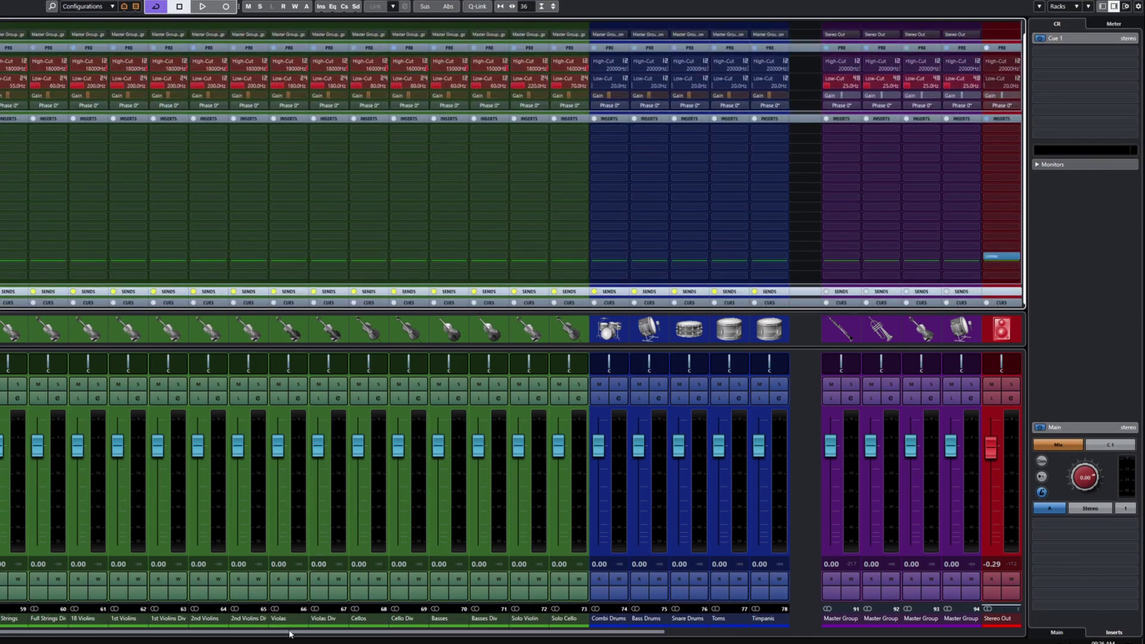
# Lower the strings Master Group fader to about -7.28, pull it fully down, and reset it to 0.00
pyautogui.moveTo(288, 633); pyautogui.dragTo(695, 639)
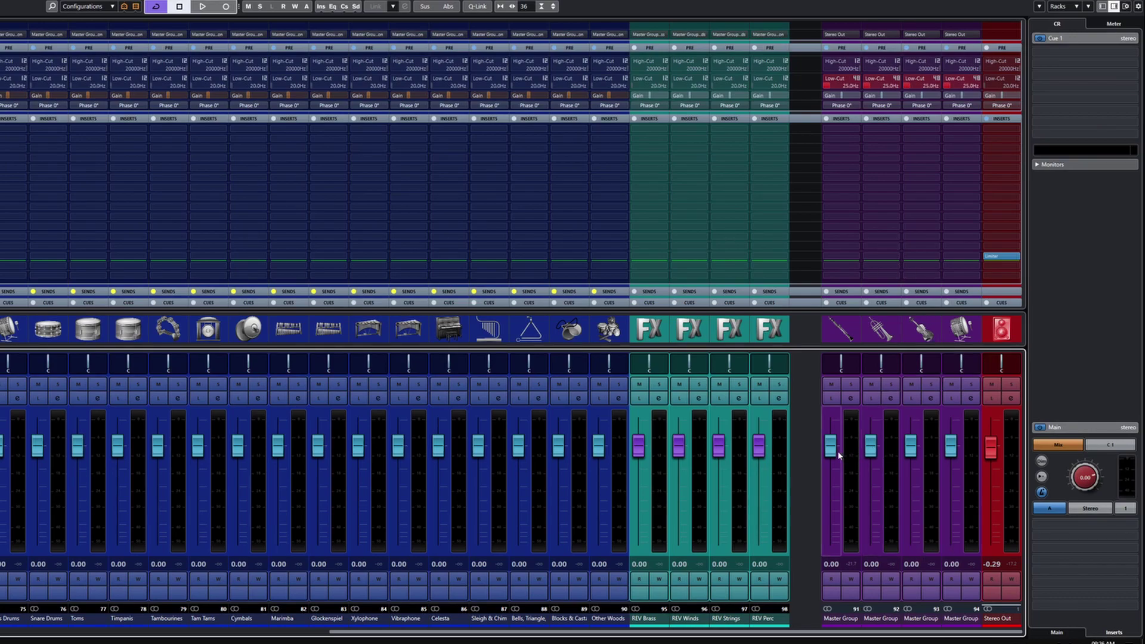
pyautogui.moveTo(914, 451); pyautogui.dragTo(914, 483)
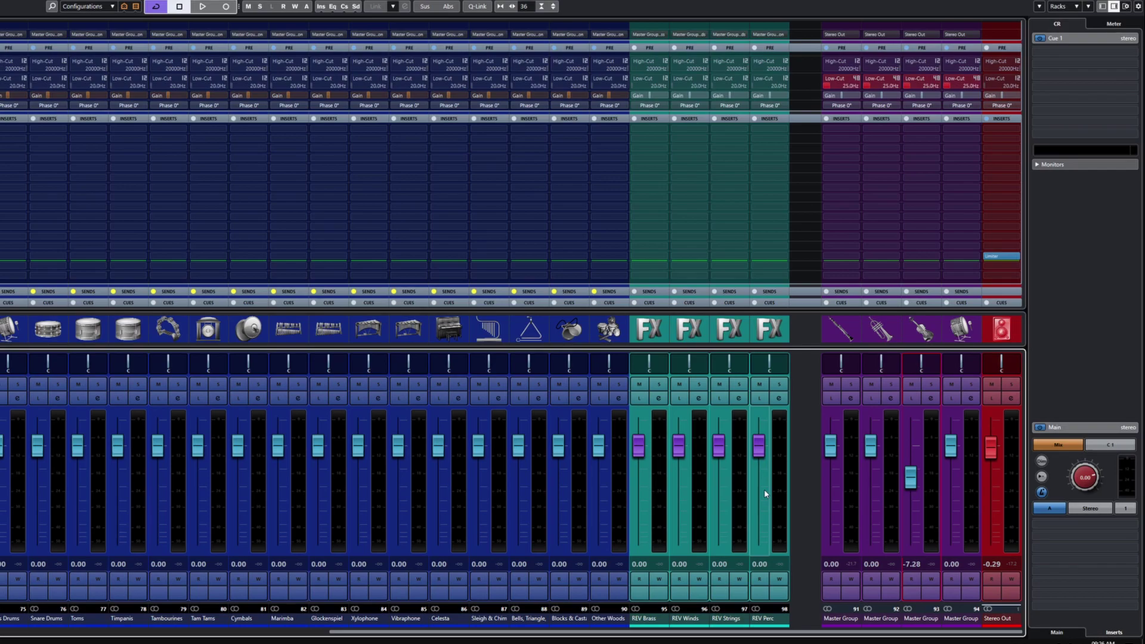
pyautogui.moveTo(911, 476); pyautogui.dragTo(910, 541)
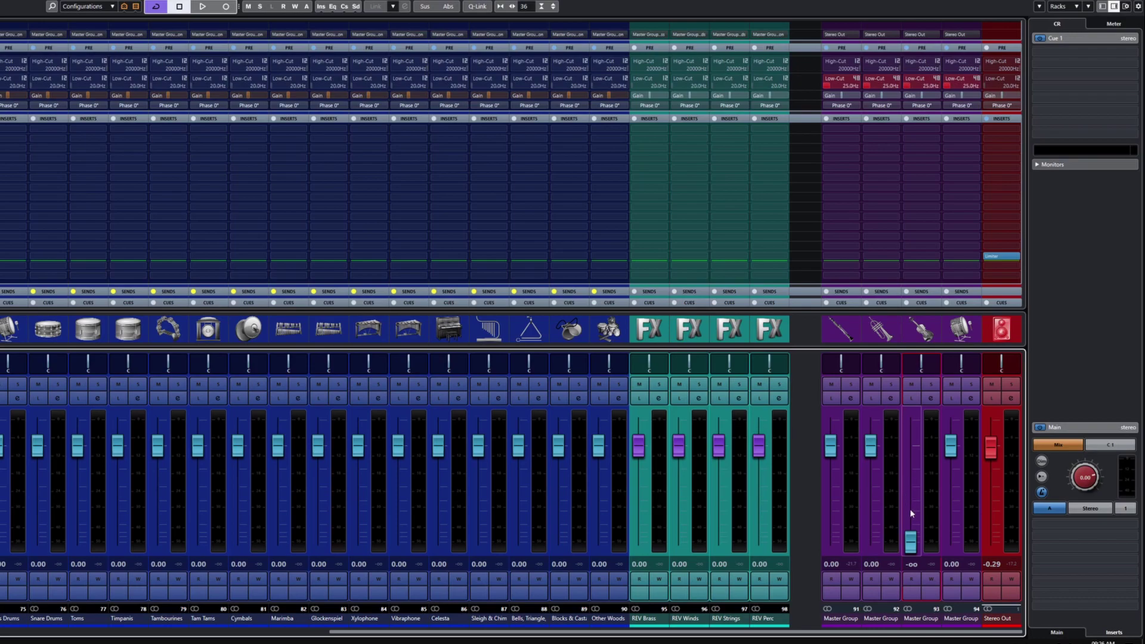
pyautogui.keyDown('ctrl'); pyautogui.click(910, 541); pyautogui.keyUp('ctrl')
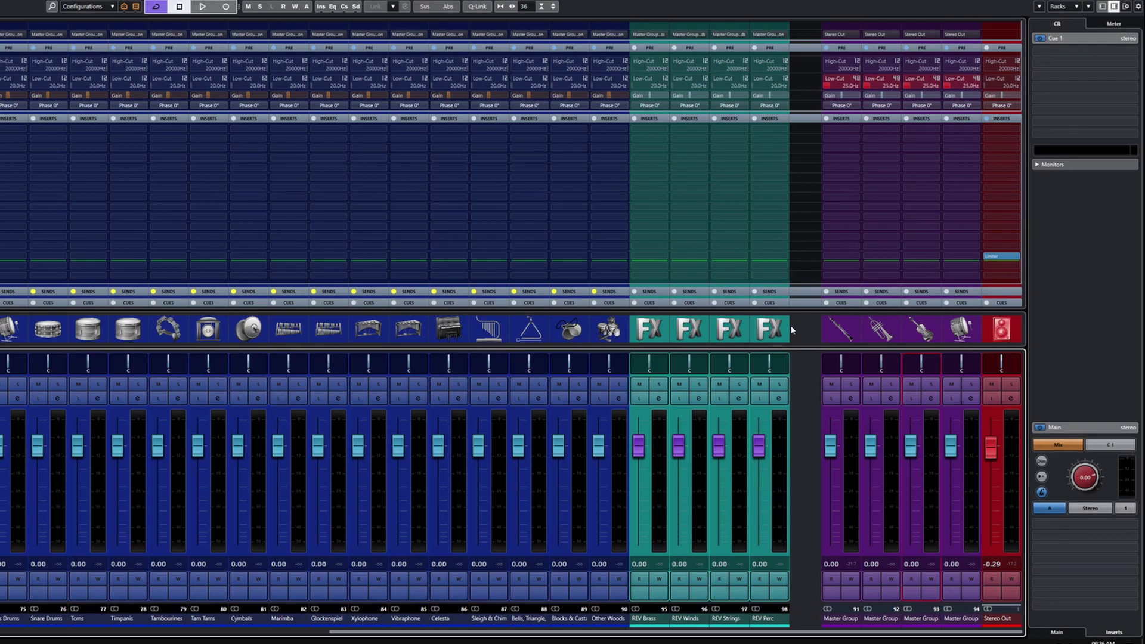
# Open the Limiter insert on the Stereo Out channel to review its input and output settings, and close it
pyautogui.moveTo(1009, 256)
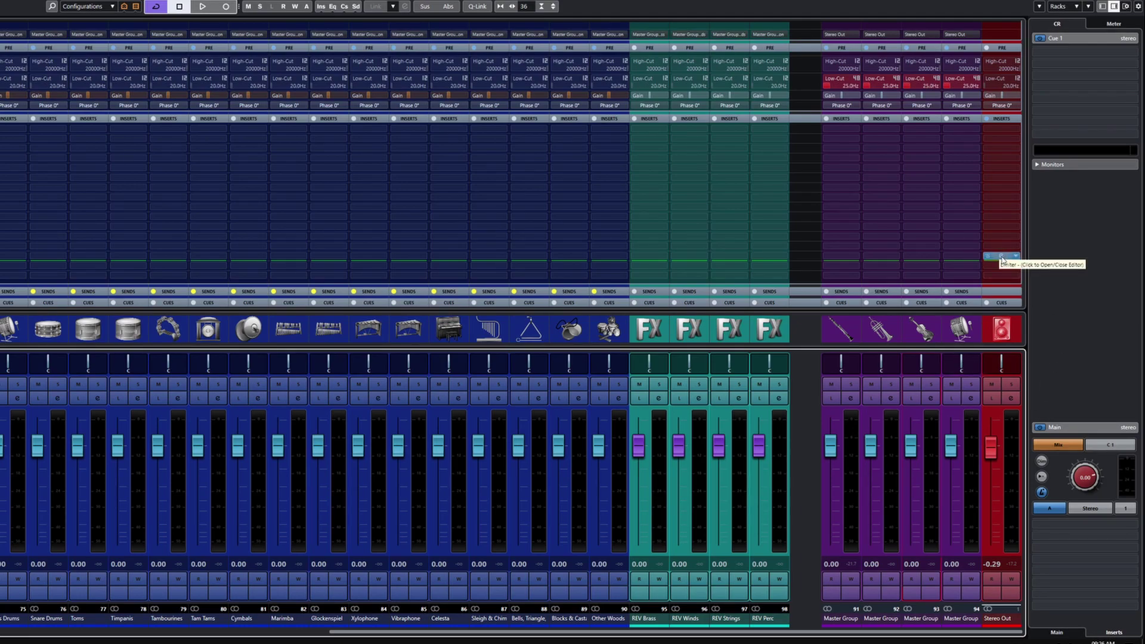
pyautogui.click(993, 256)
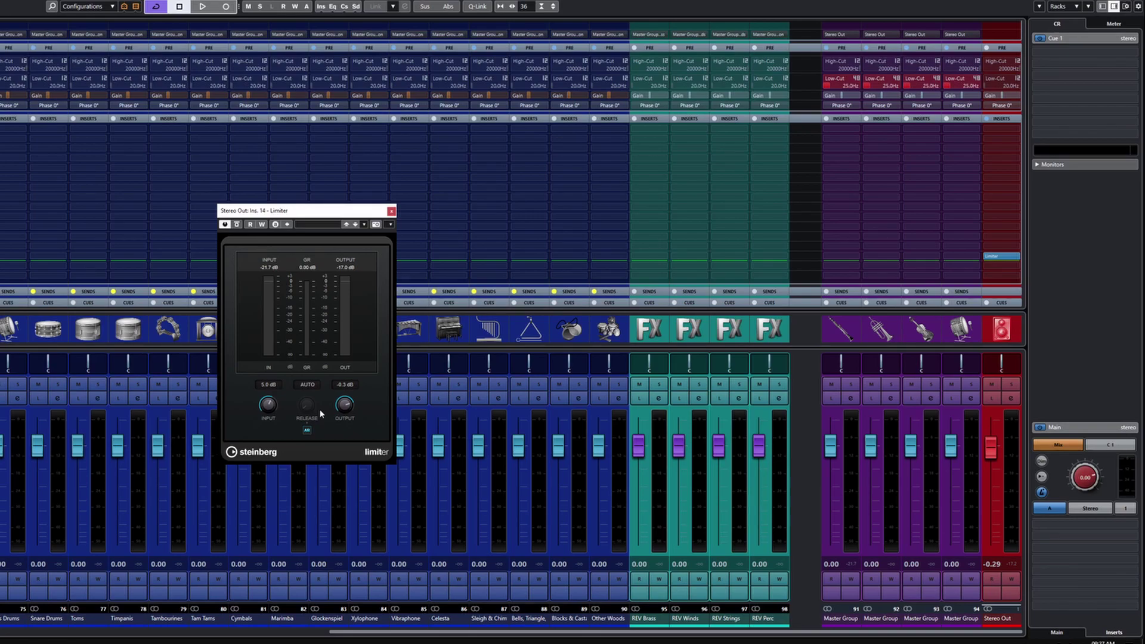
pyautogui.click(393, 212)
pyautogui.hscroll(5, 368, 603)
pyautogui.hscroll(8, 368, 603)
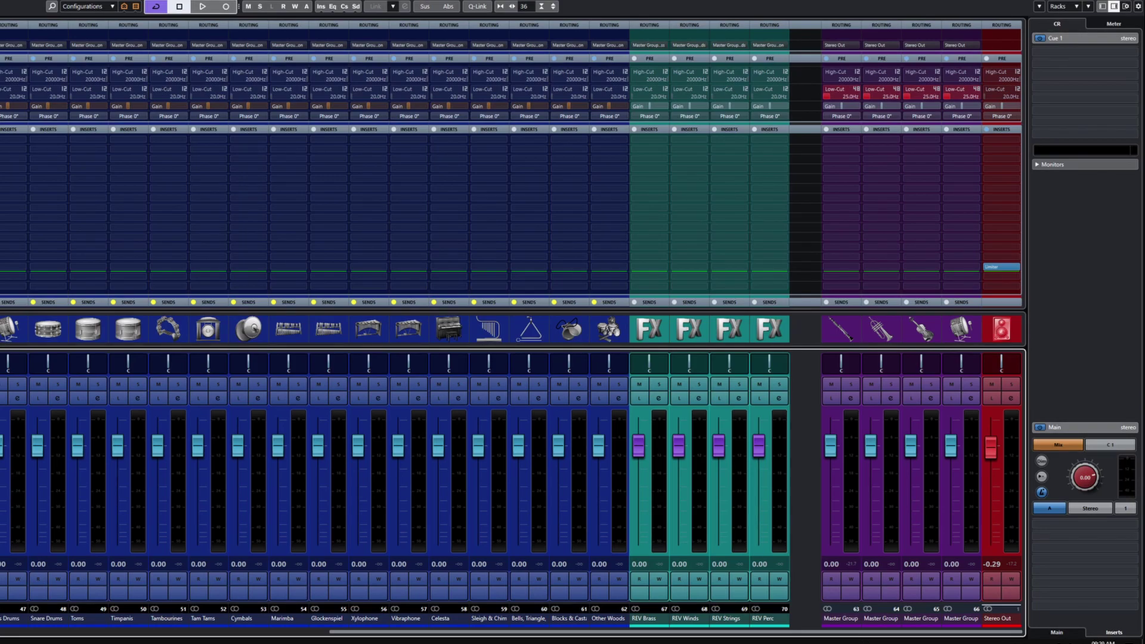
pyautogui.hscroll(-15, 393, 477)
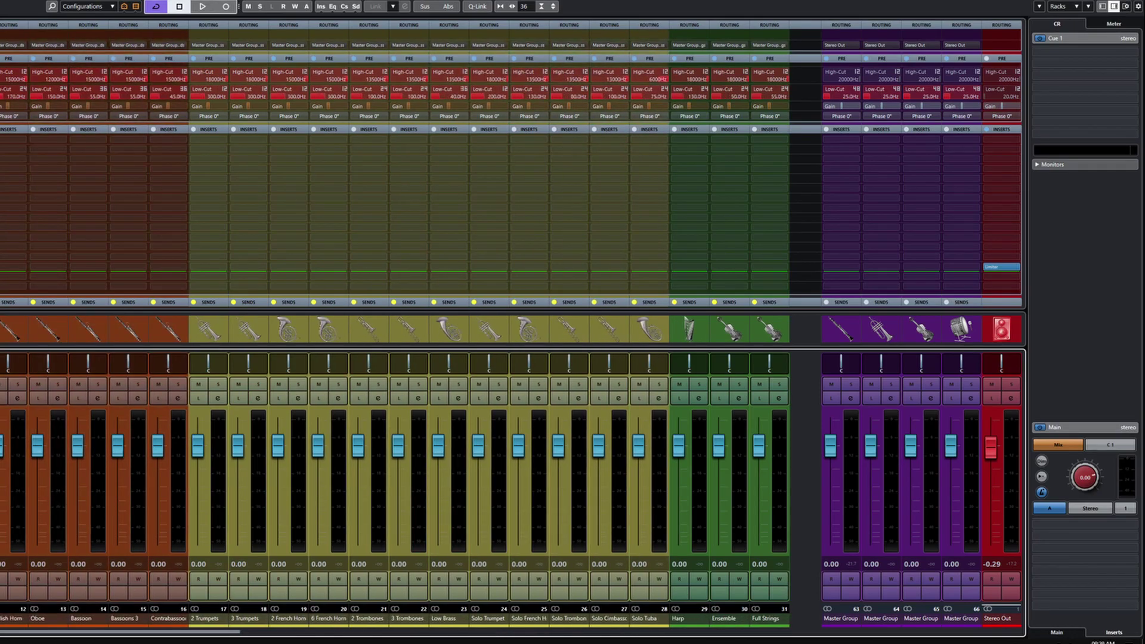